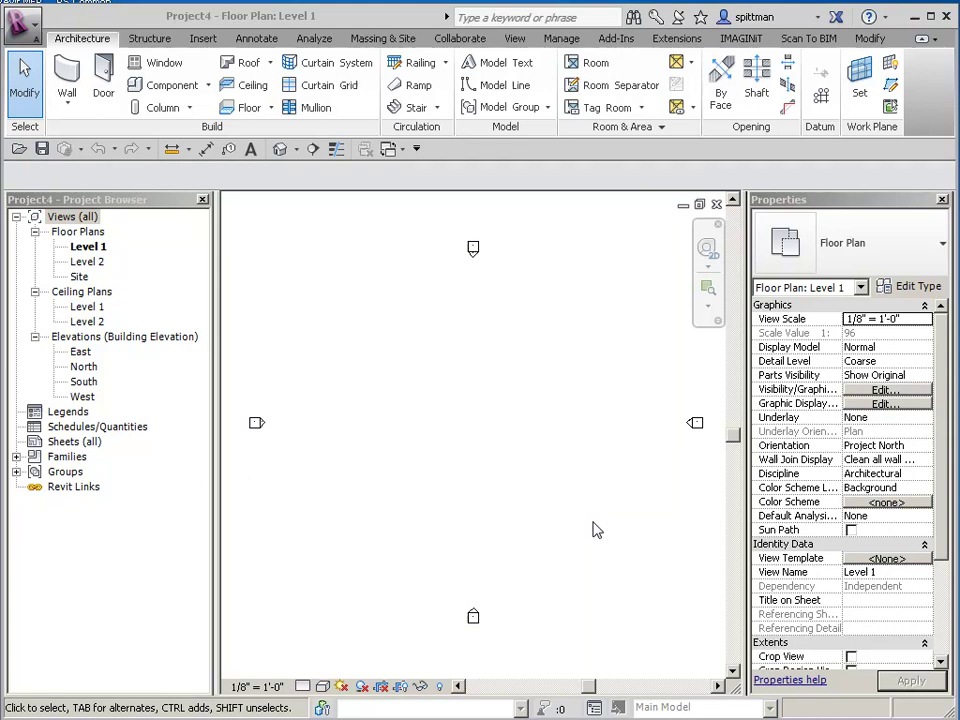
Place a horizontal building section line across the middle of the Level 1 floor plan, between the elevation markers
left_click(313, 149)
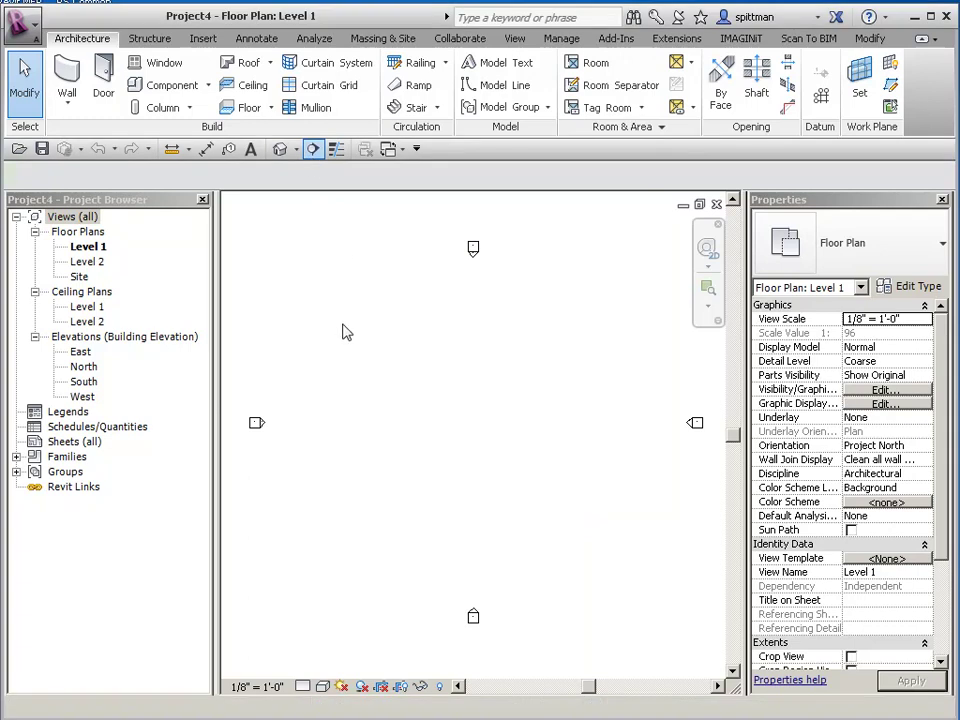
left_click(351, 424)
left_click(625, 424)
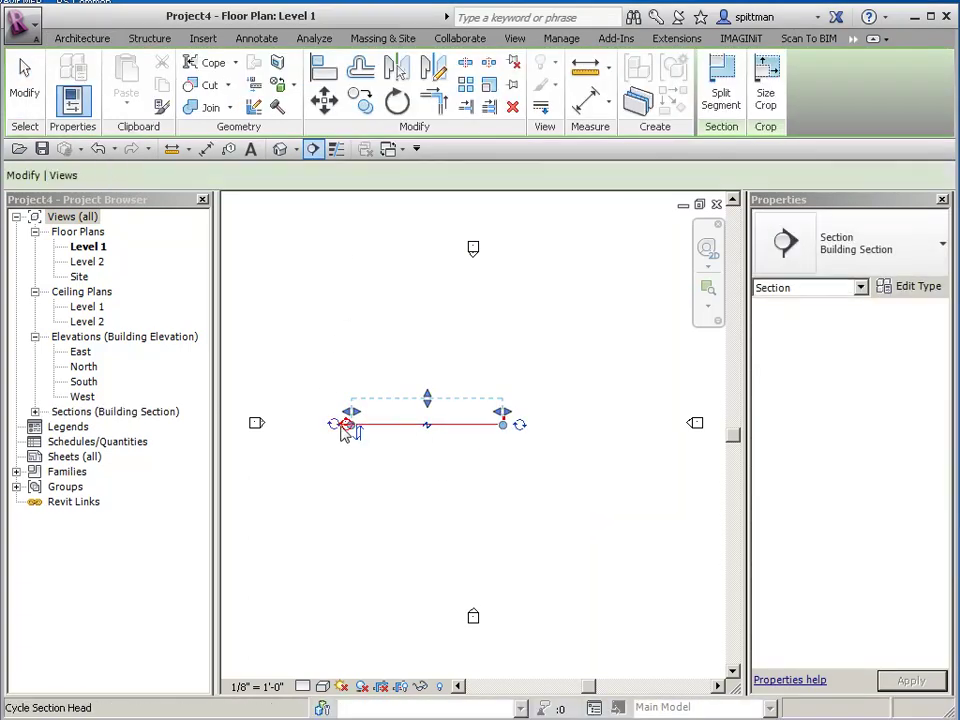
scroll(352, 478, "up", 2)
middle_click(476, 527)
scroll(340, 462, "up", 1)
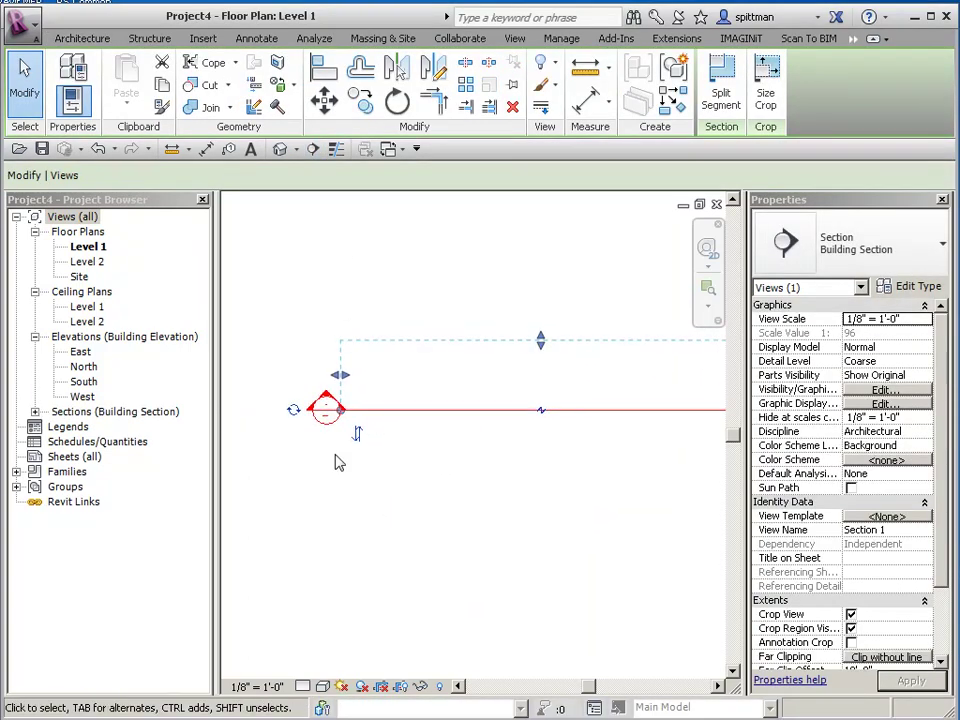
left_click(270, 492)
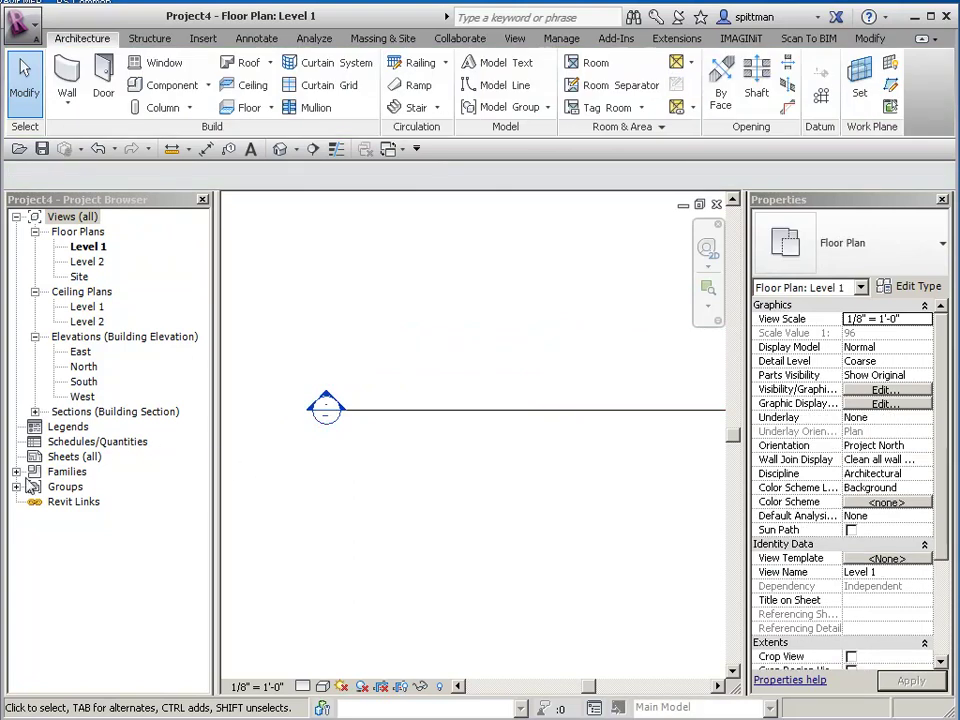
Open the Section Head - Filled annotation symbol family for editing
left_click(16, 472)
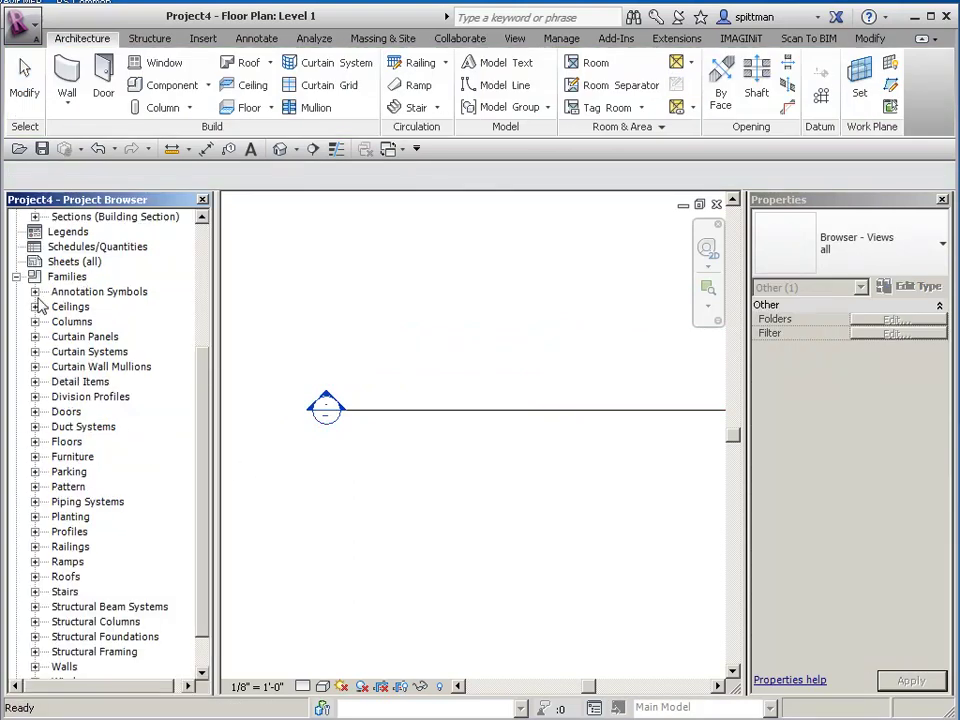
left_click(35, 292)
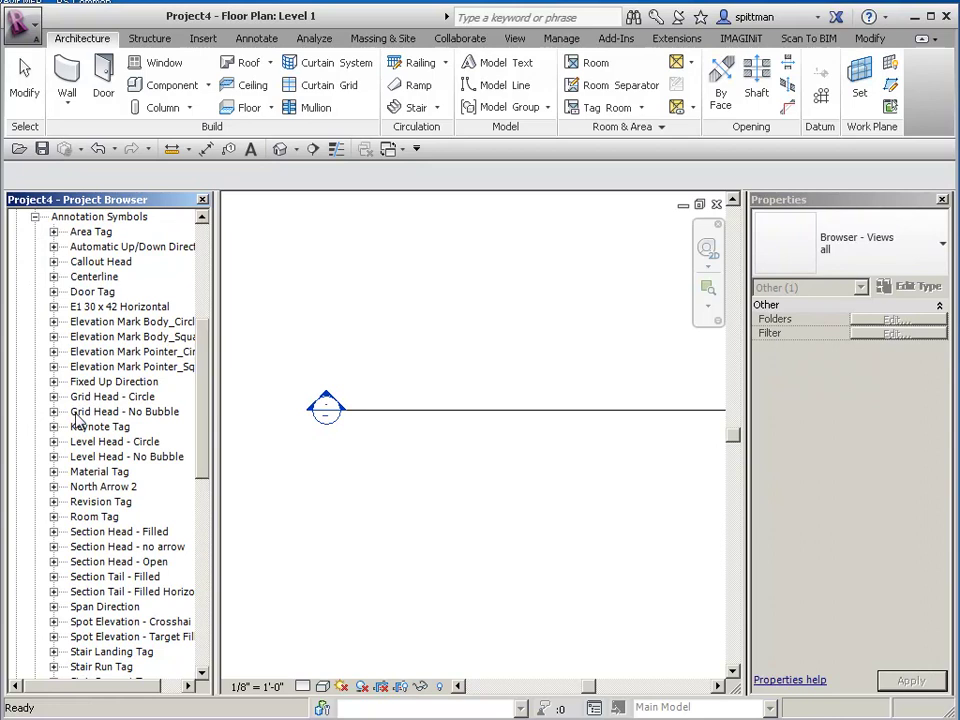
left_click(95, 535)
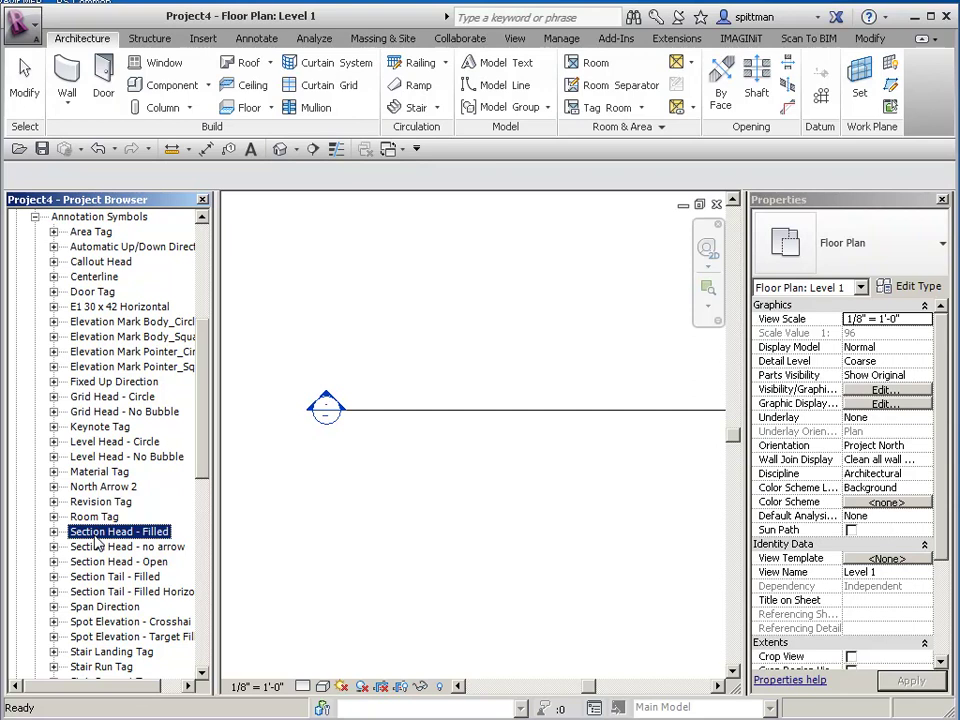
right_click(96, 541)
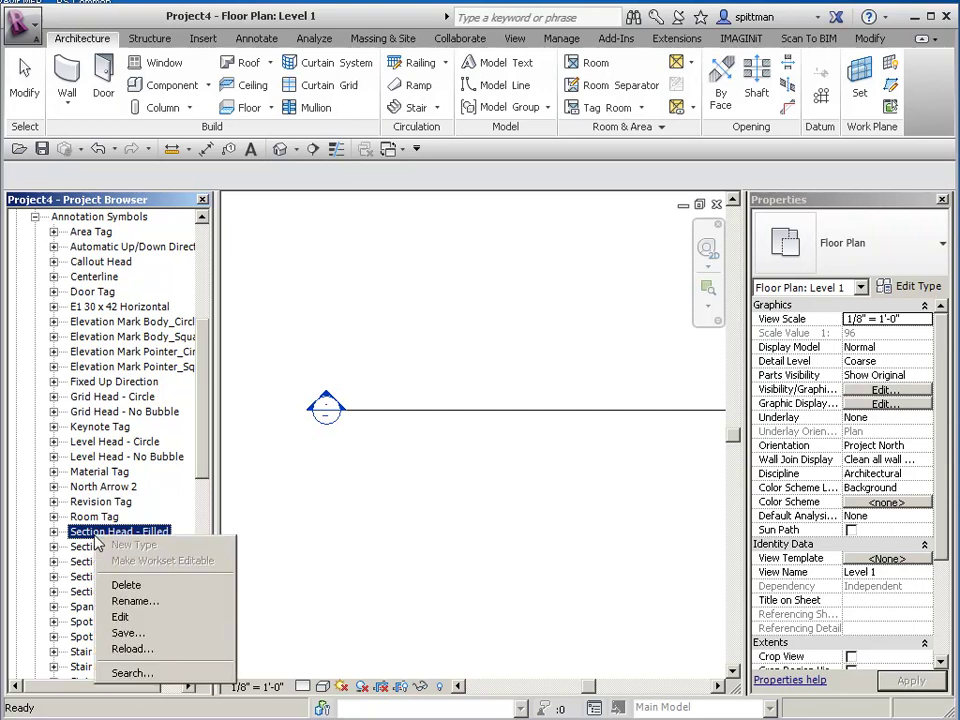
left_click(121, 618)
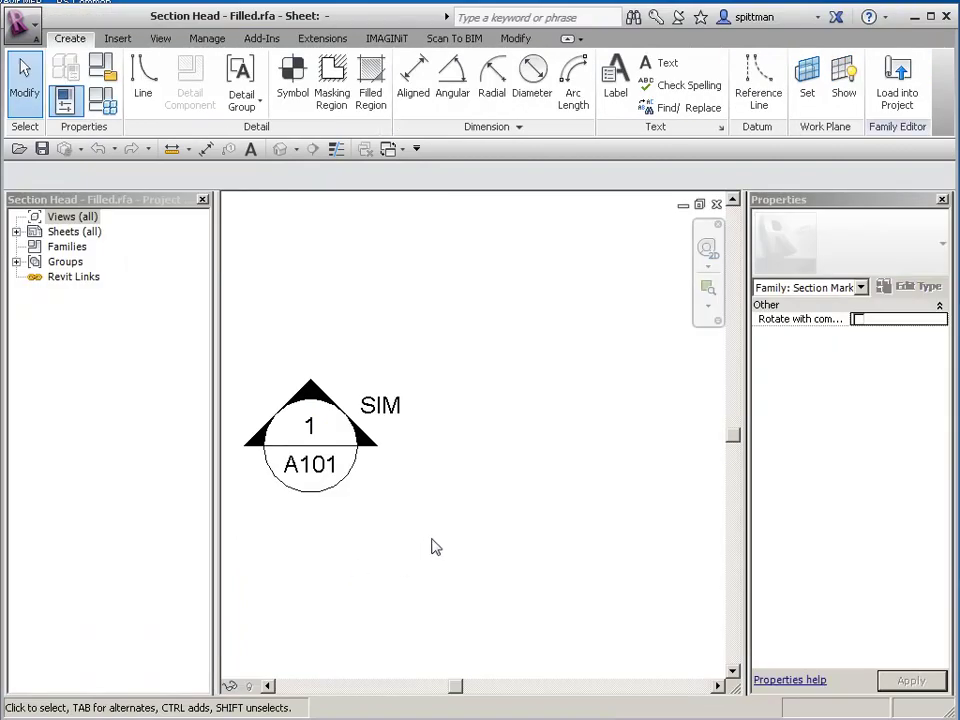
middle_click_drag(443, 547, 495, 534)
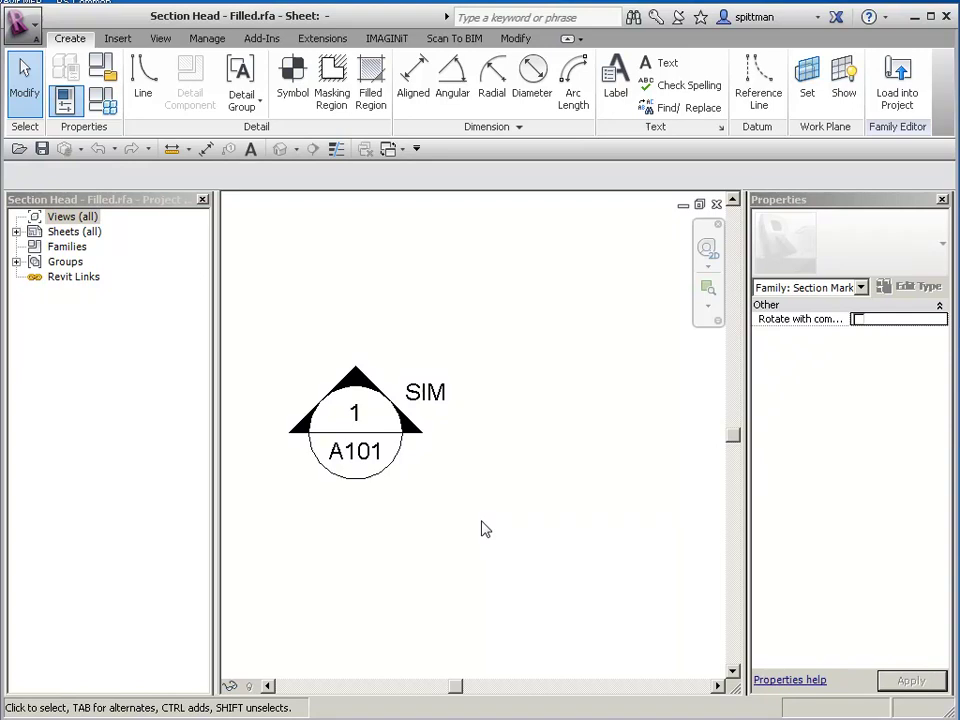
Turn on the visibility of Reference Planes in the section head family's sheet view
key("v")
key("g")
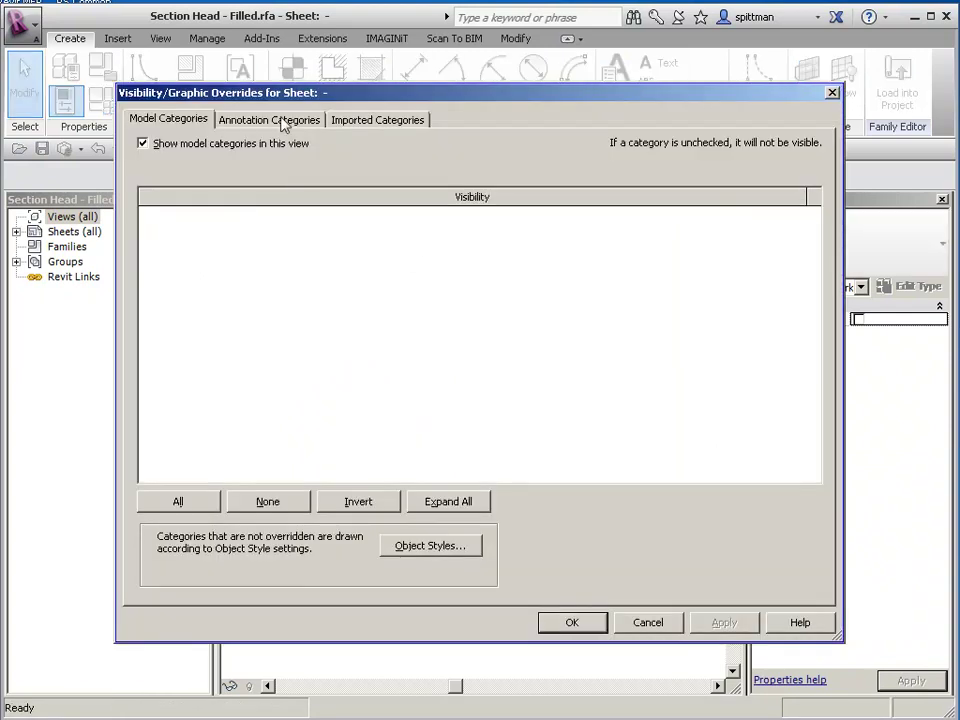
left_click(283, 122)
left_click(165, 274)
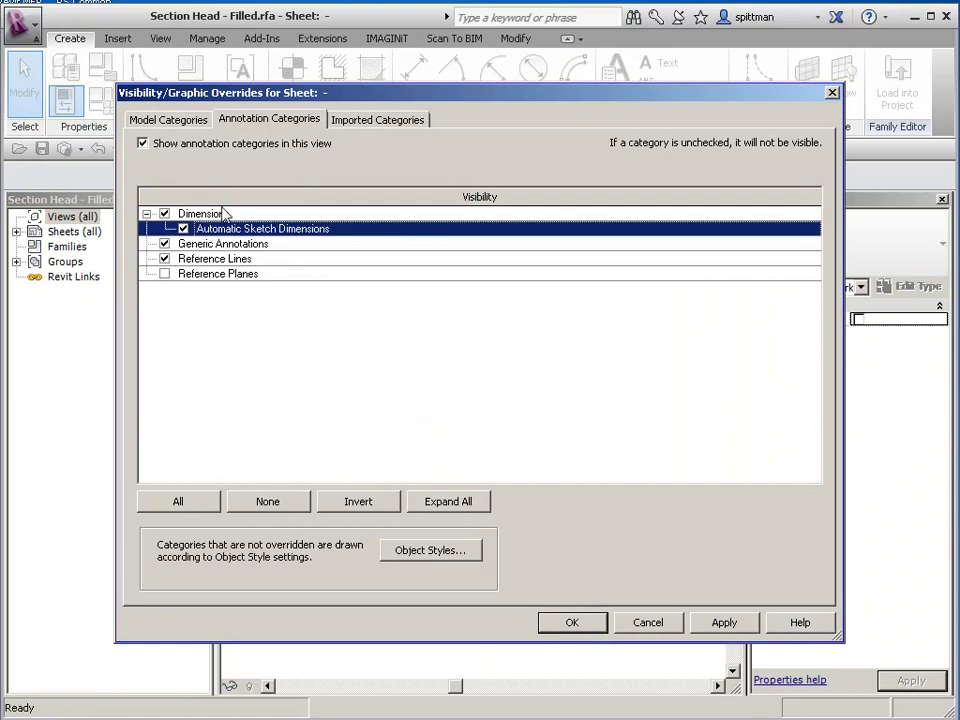
left_click(165, 274)
left_click(570, 621)
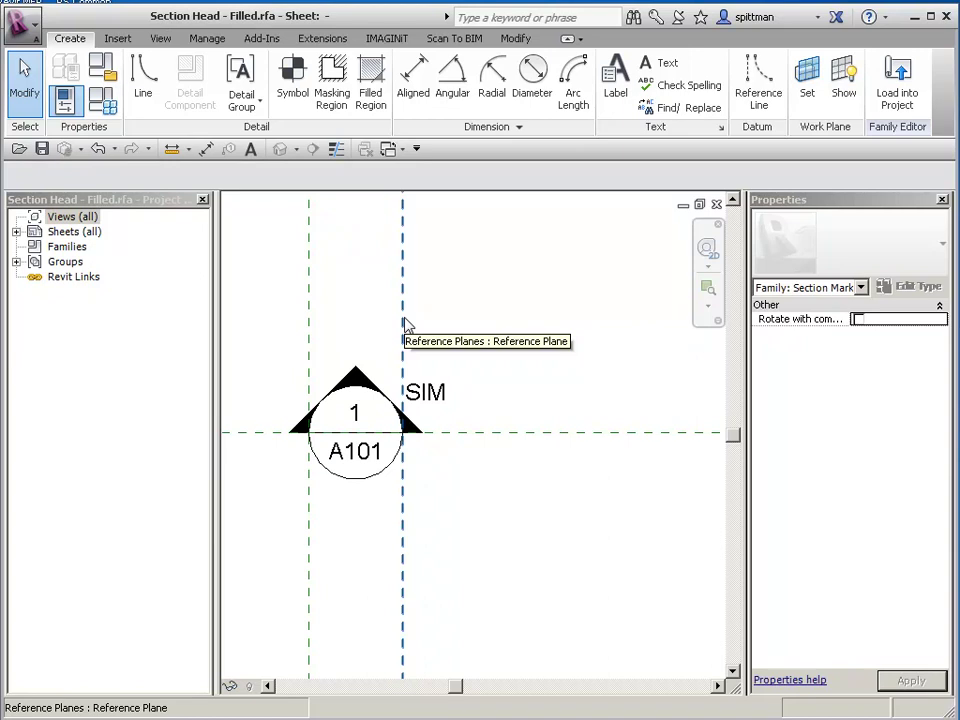
left_click(404, 322)
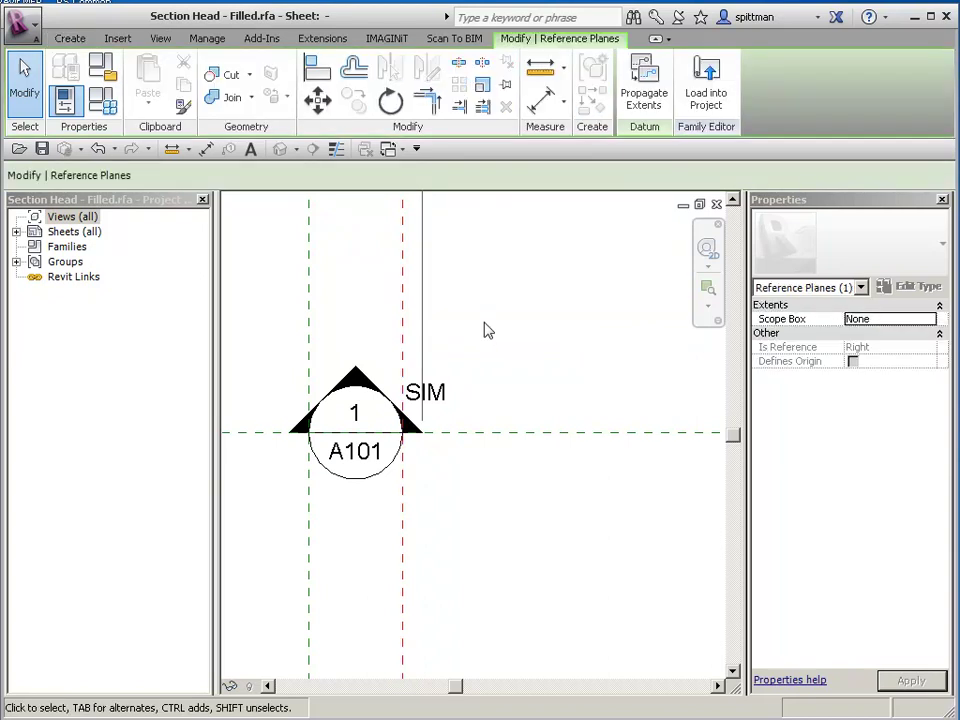
left_click(487, 331)
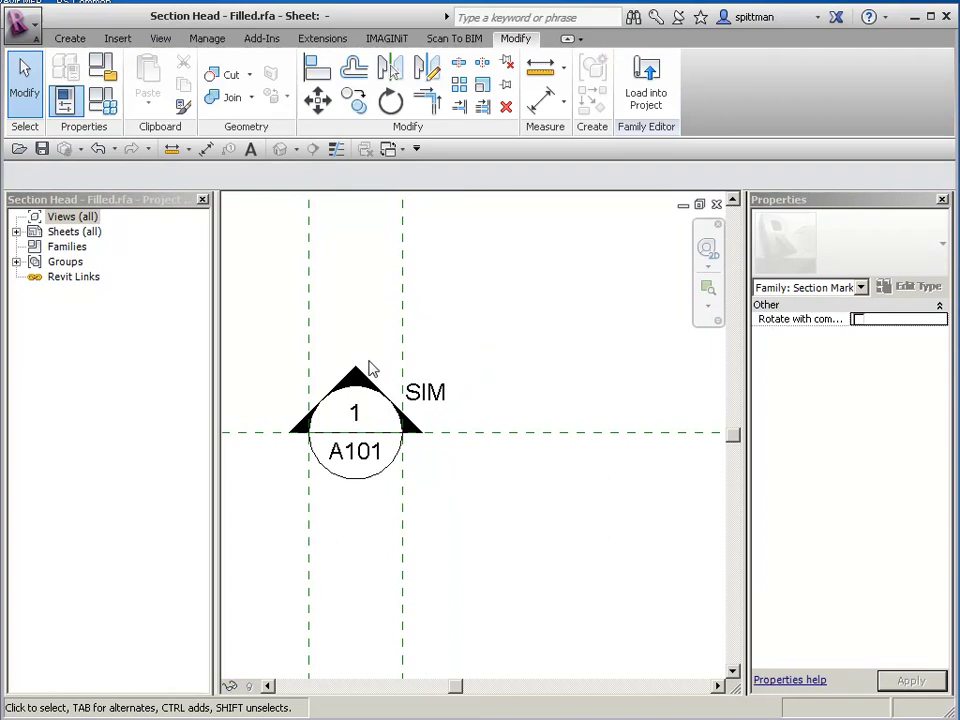
left_click_drag(371, 366, 329, 387)
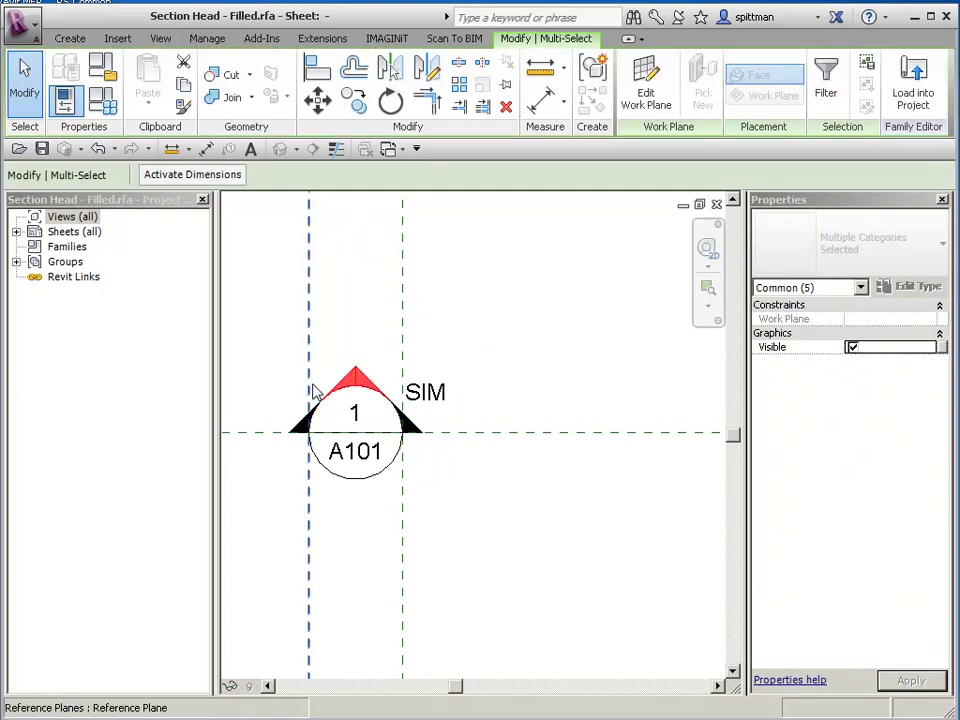
key("Escape")
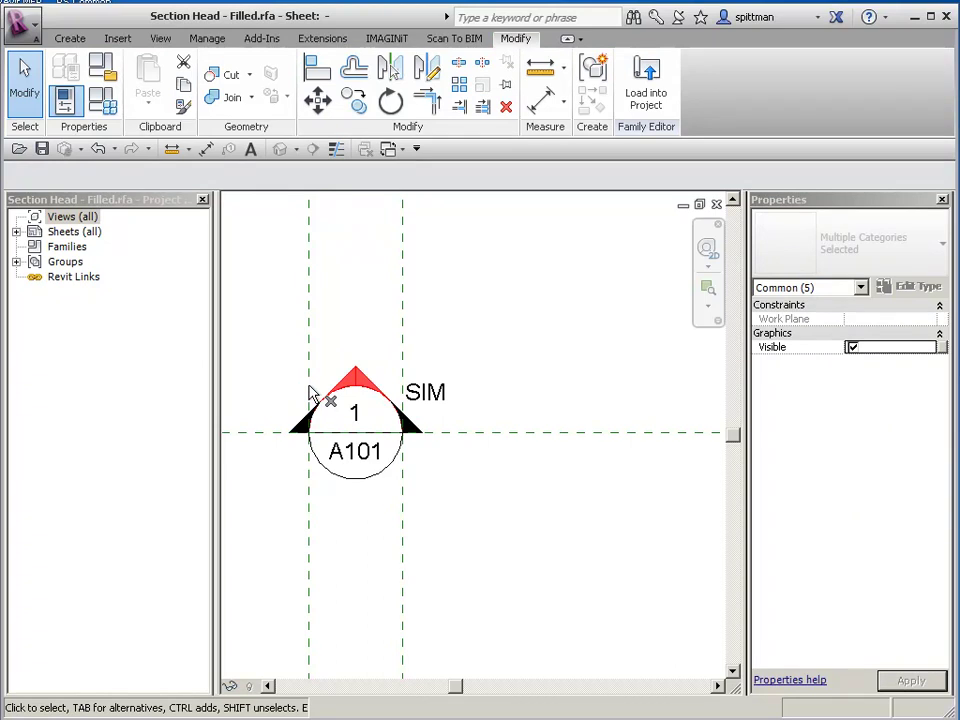
key("Escape")
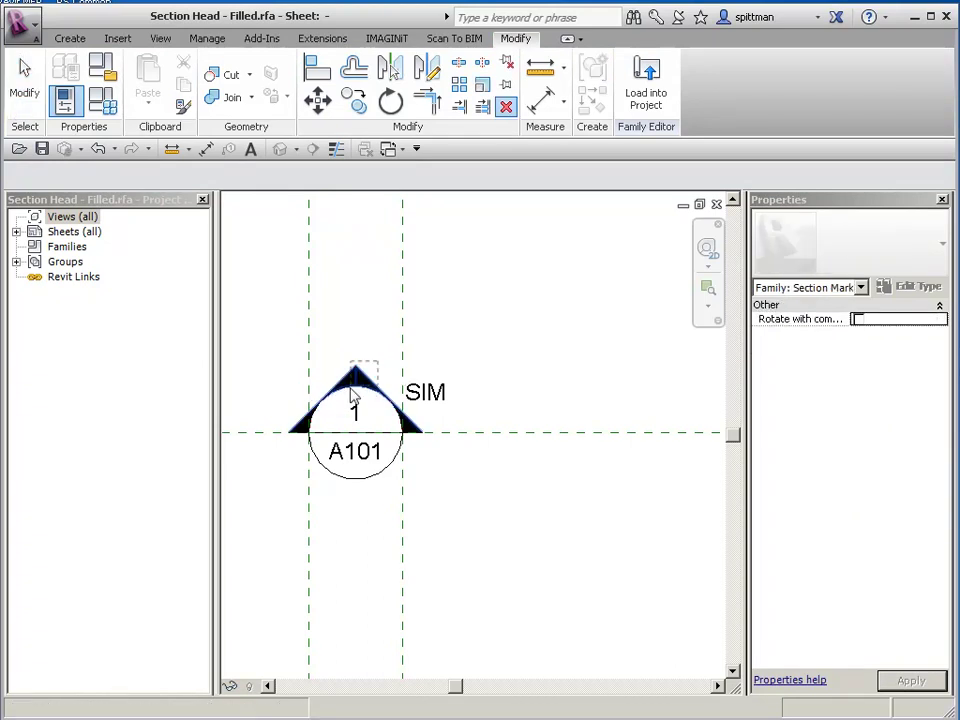
Delete the section head's filled arrow regions and circle outline, keeping the labels and the horizontal line between them
left_click(354, 403)
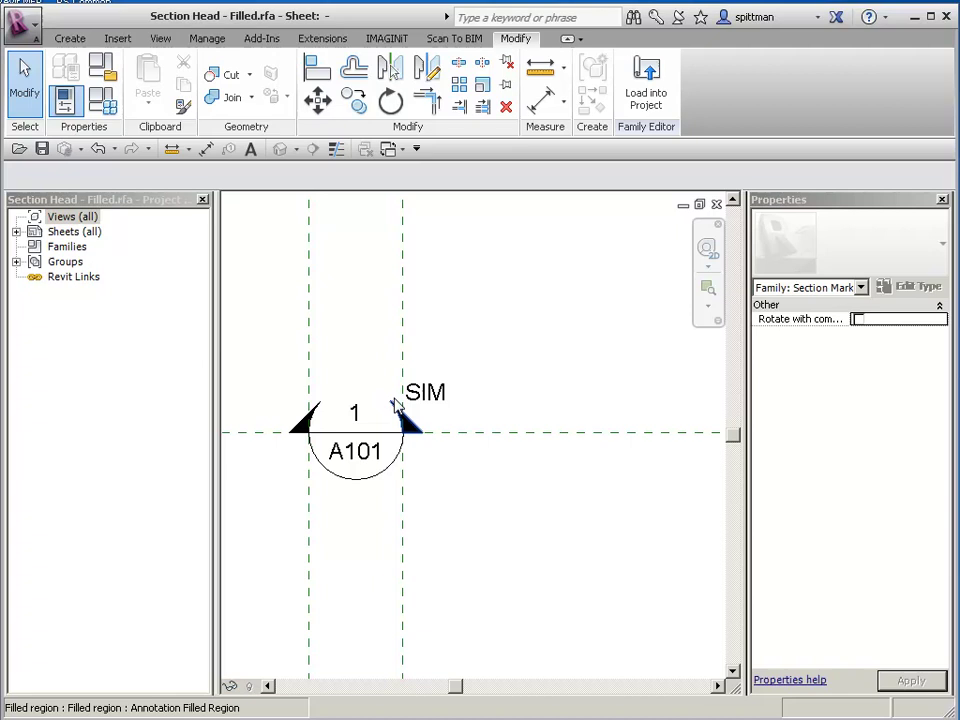
left_click(412, 425)
key("Delete")
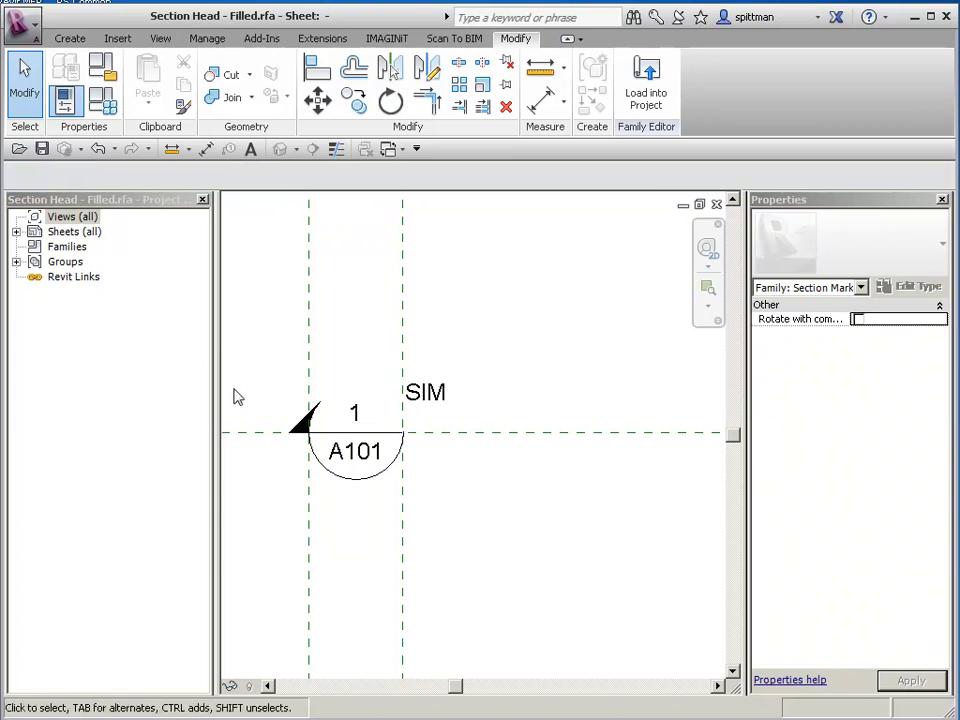
left_click_drag(274, 399, 328, 482)
key("Delete")
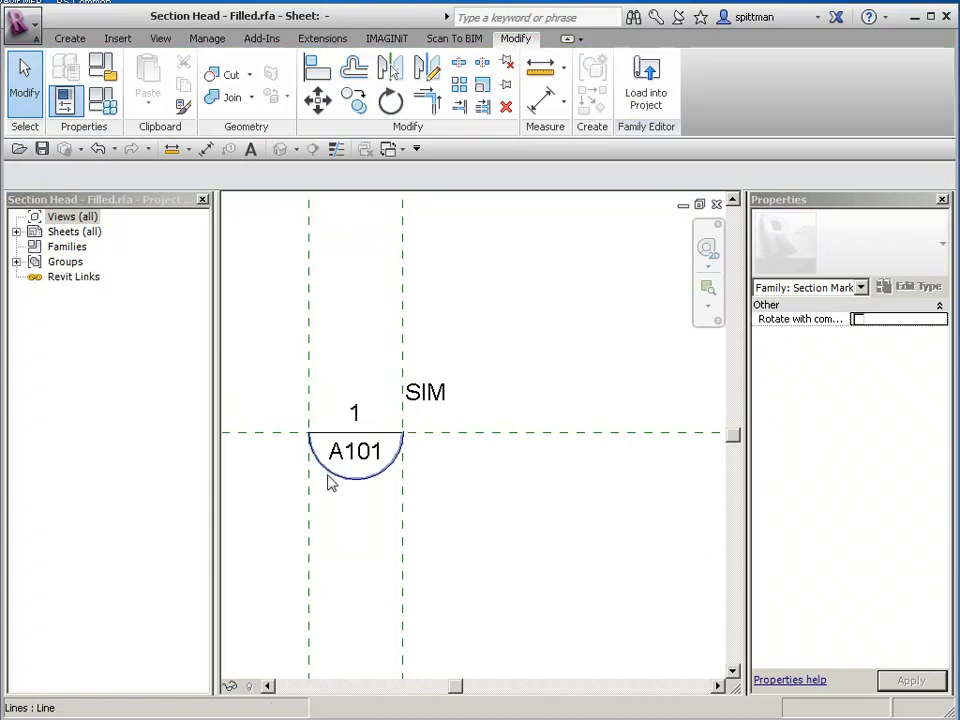
left_click(329, 475)
key("Delete")
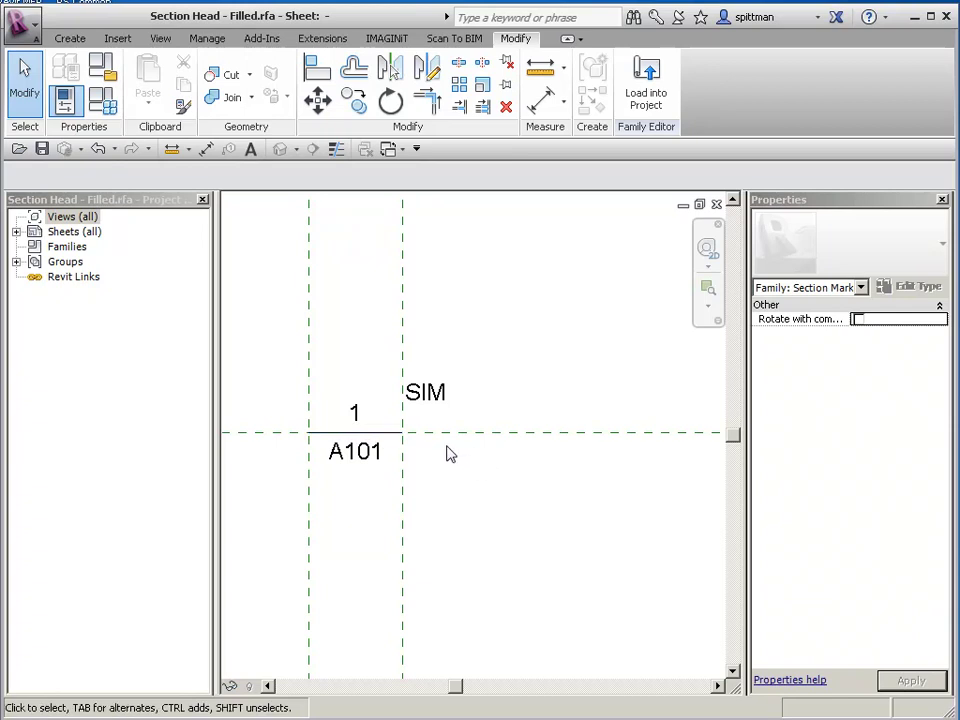
Move the right vertical reference plane past the SIM label, about 27/32" from the left vertical plane
left_click(404, 490)
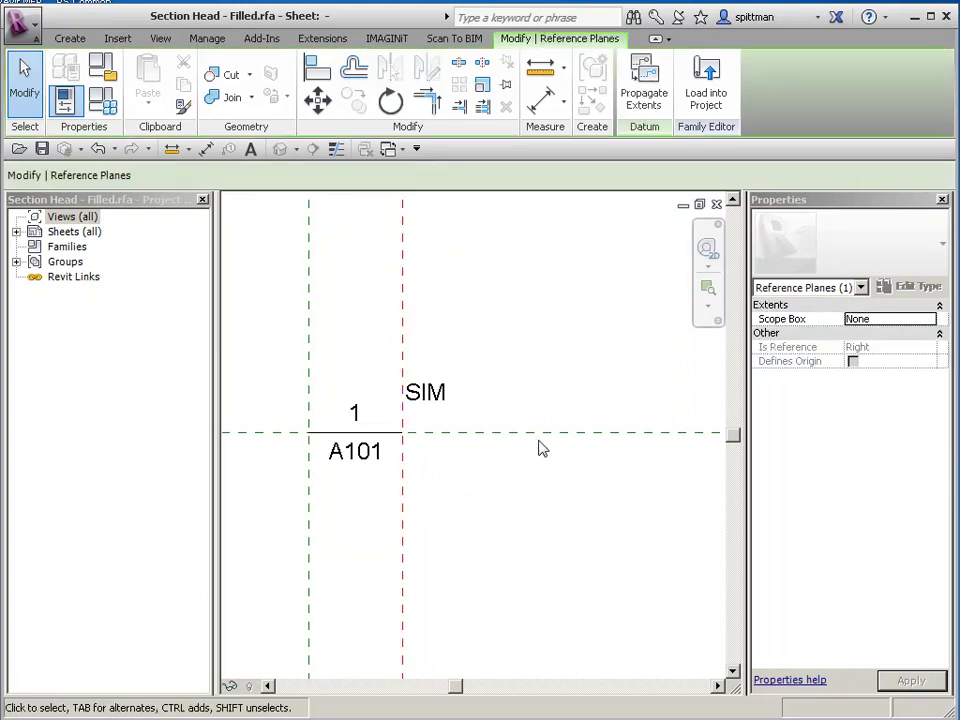
left_click(320, 108)
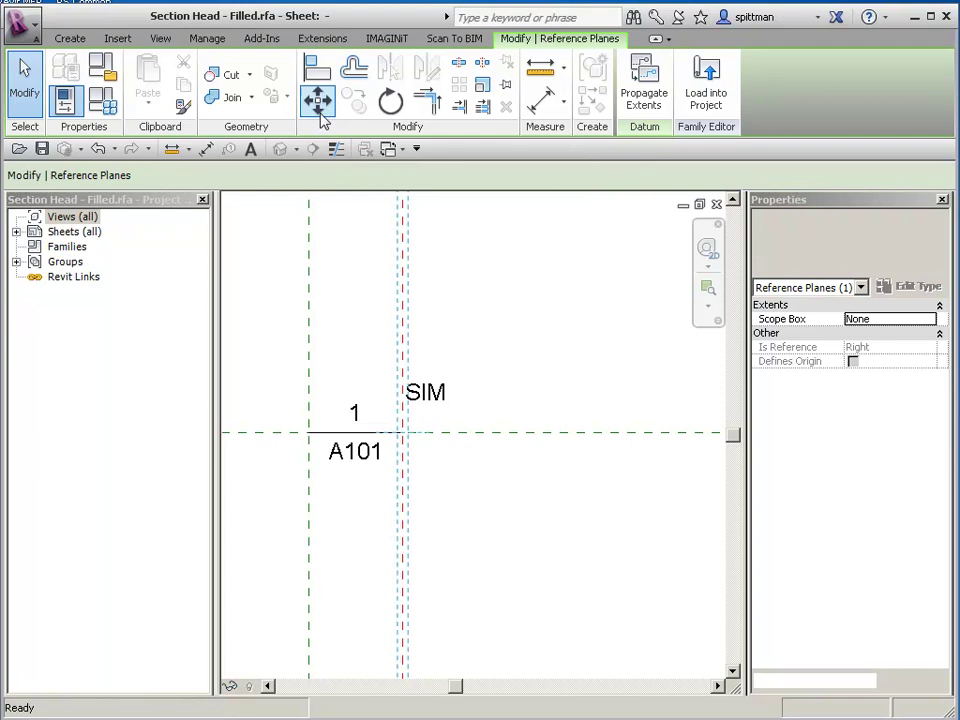
left_click(473, 372)
left_click(533, 368)
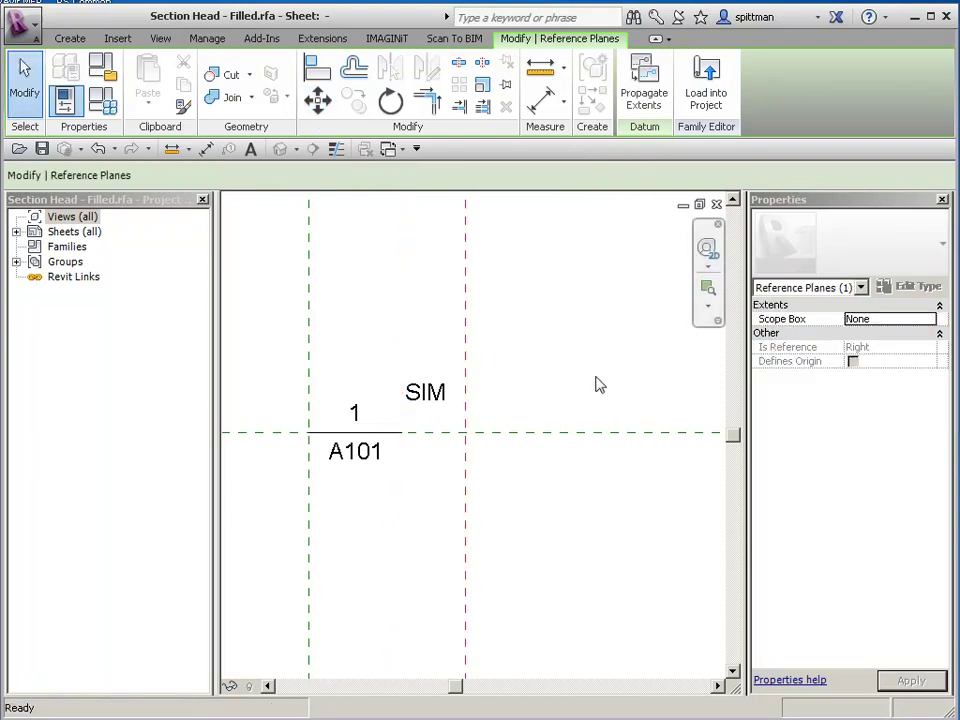
Set the family's length units to fractional inches, rounded to the nearest 1/32"
key("u")
key("n")
left_click(558, 228)
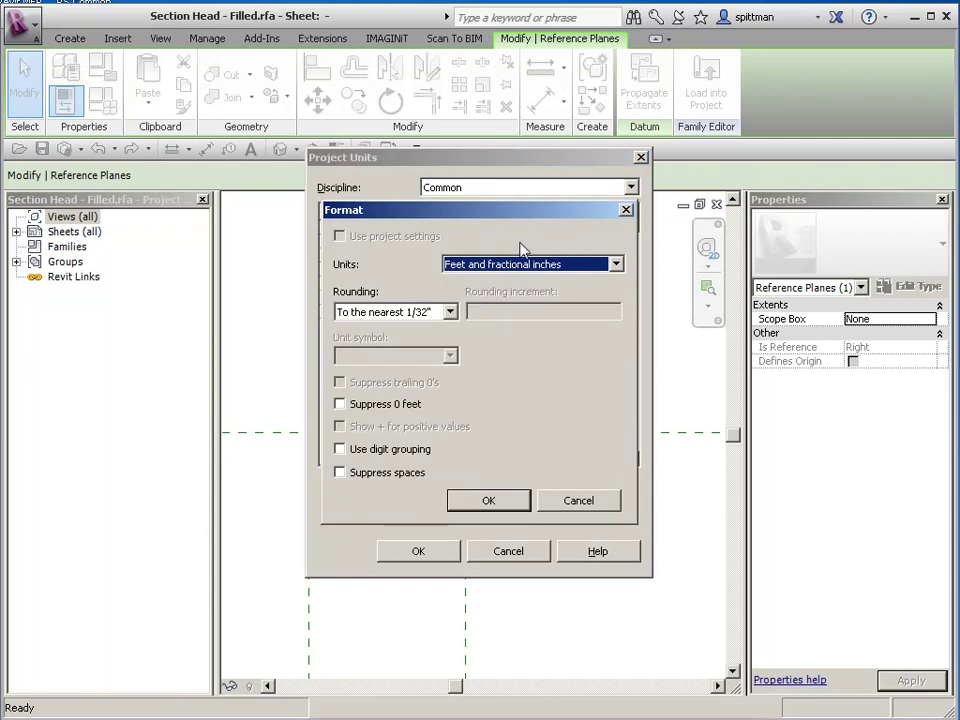
left_click(530, 264)
left_click(470, 318)
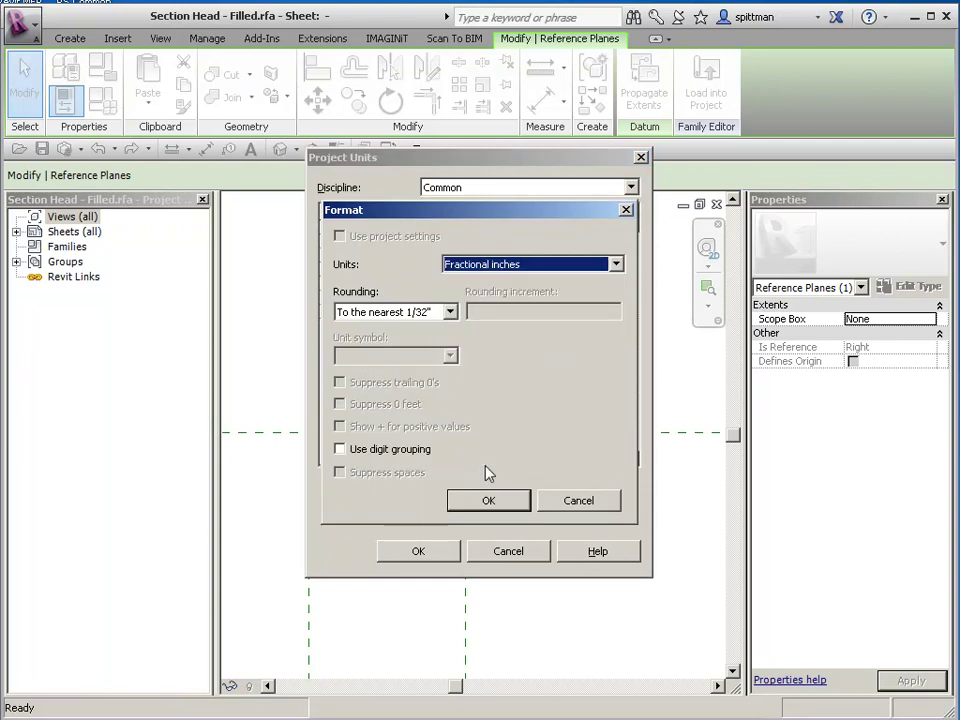
left_click(488, 500)
left_click(446, 551)
left_click(568, 418)
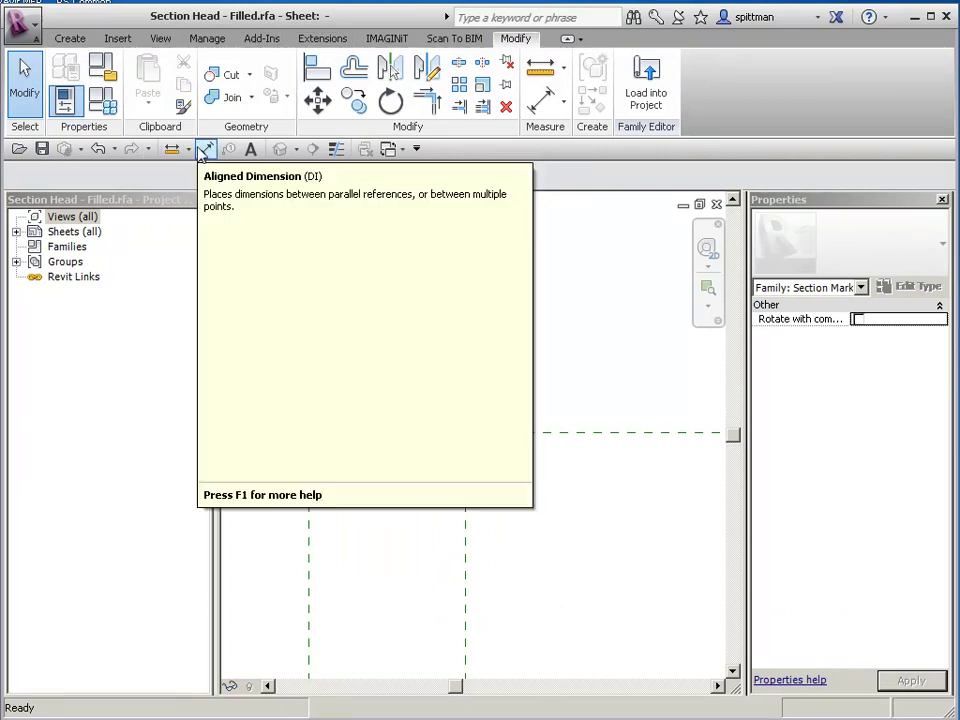
Add an aligned dimension between the two vertical reference planes above the labels
left_click(205, 149)
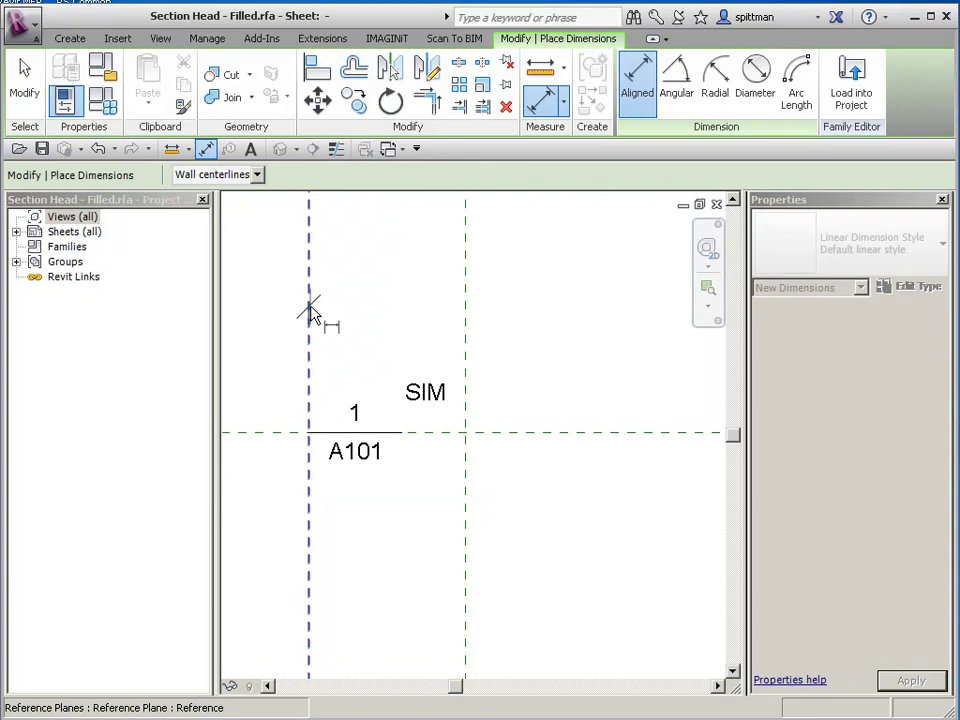
left_click(309, 318)
left_click(466, 326)
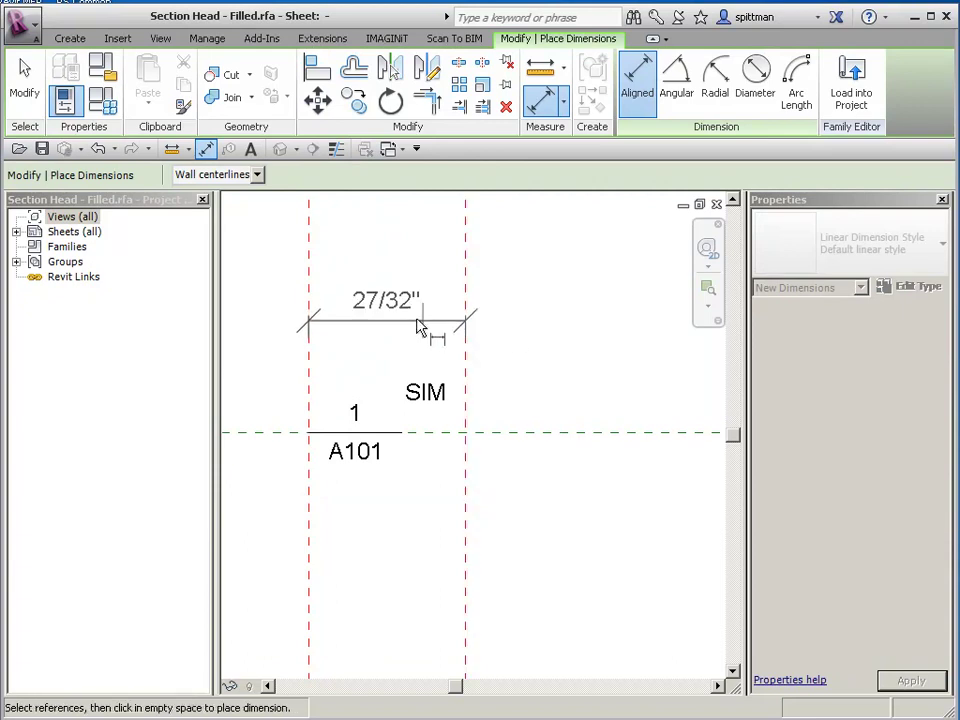
left_click(418, 328)
key("Escape")
key("Escape")
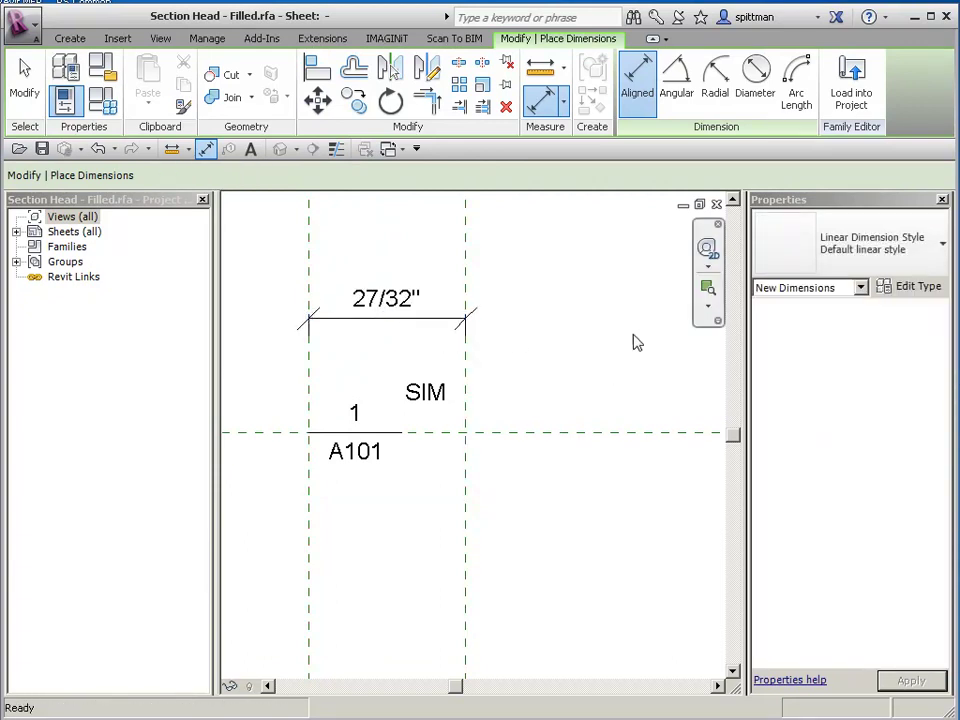
Set the spacing between the two vertical reference planes to 3/8" by repositioning the right plane
left_click(466, 406)
left_click(398, 304)
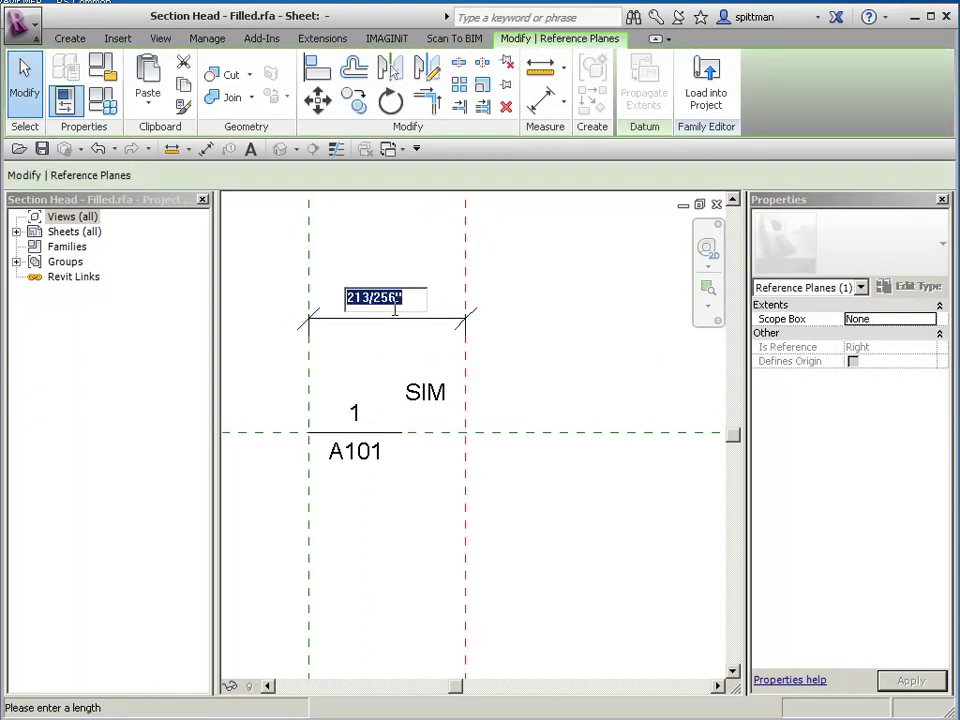
key("BackSpace")
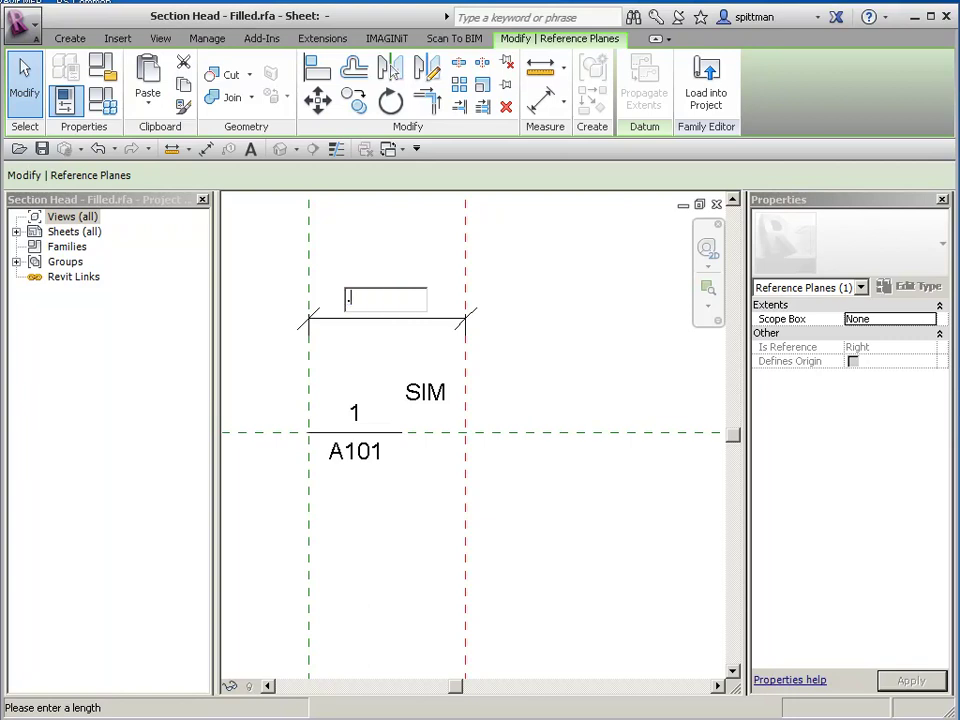
key("Return")
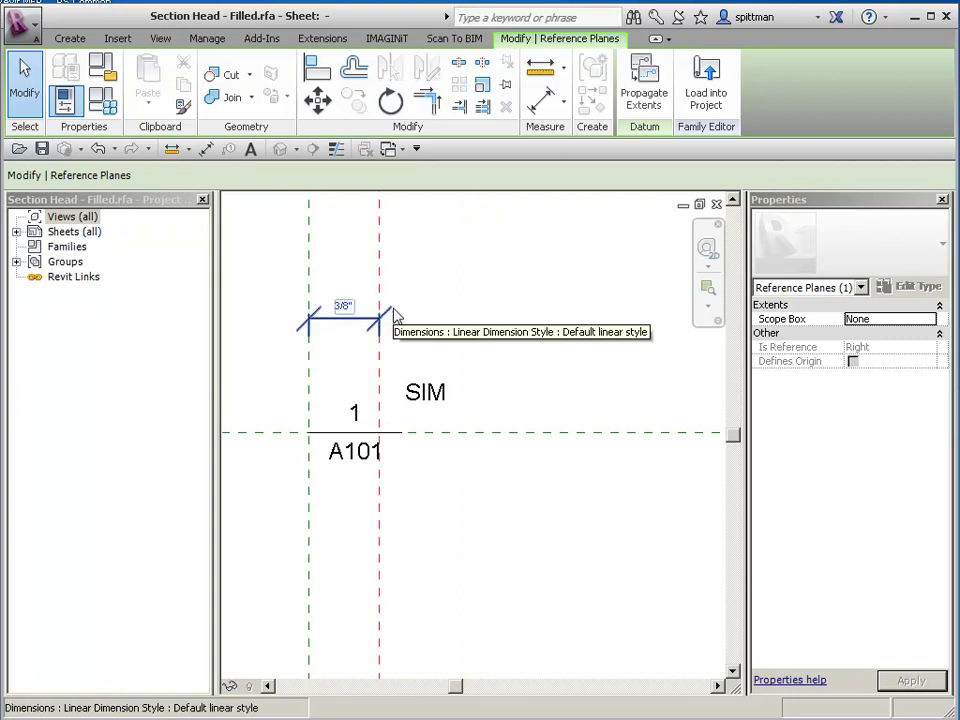
left_click(415, 508)
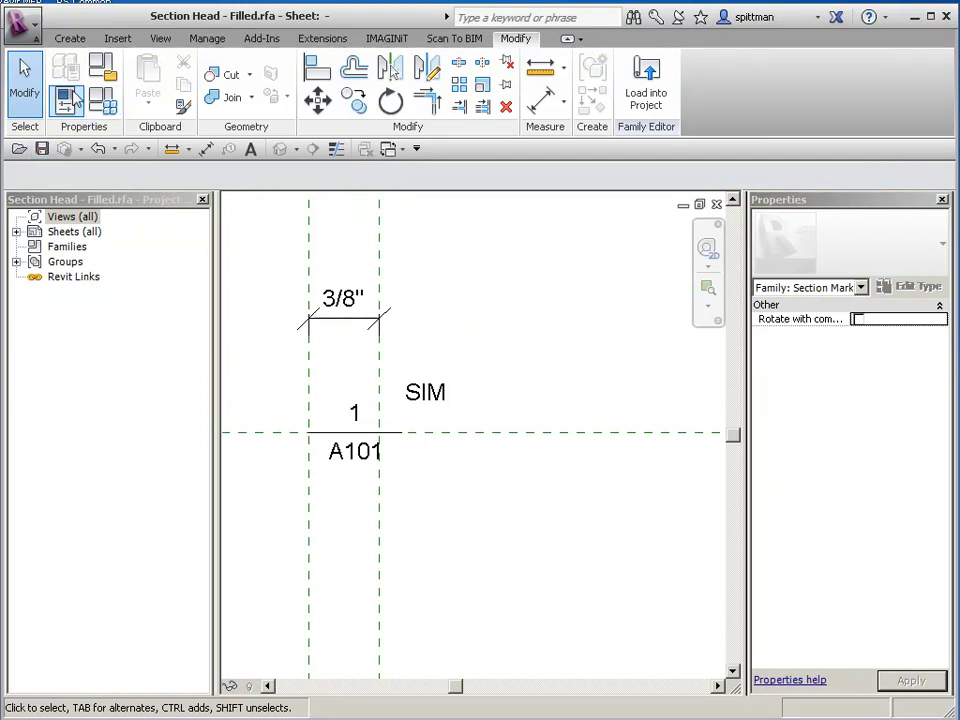
Draw a box around the labels between the vertical reference planes, starting 0.1875" up from the horizontal plane, with a 0.375" right side
left_click(71, 40)
left_click(143, 78)
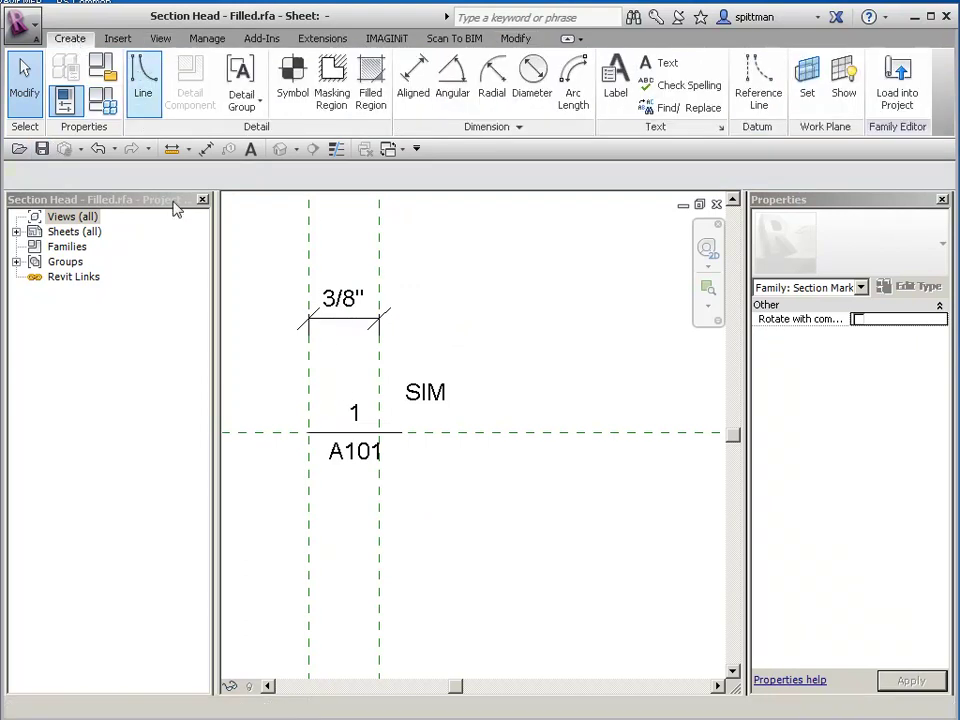
left_click(308, 432)
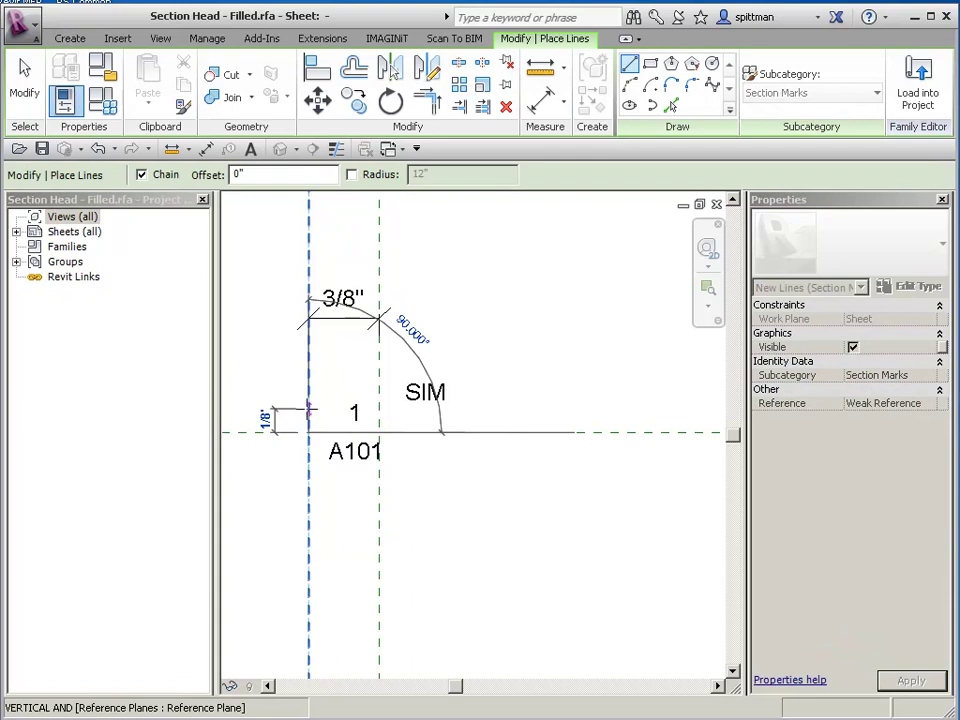
type(".1875")
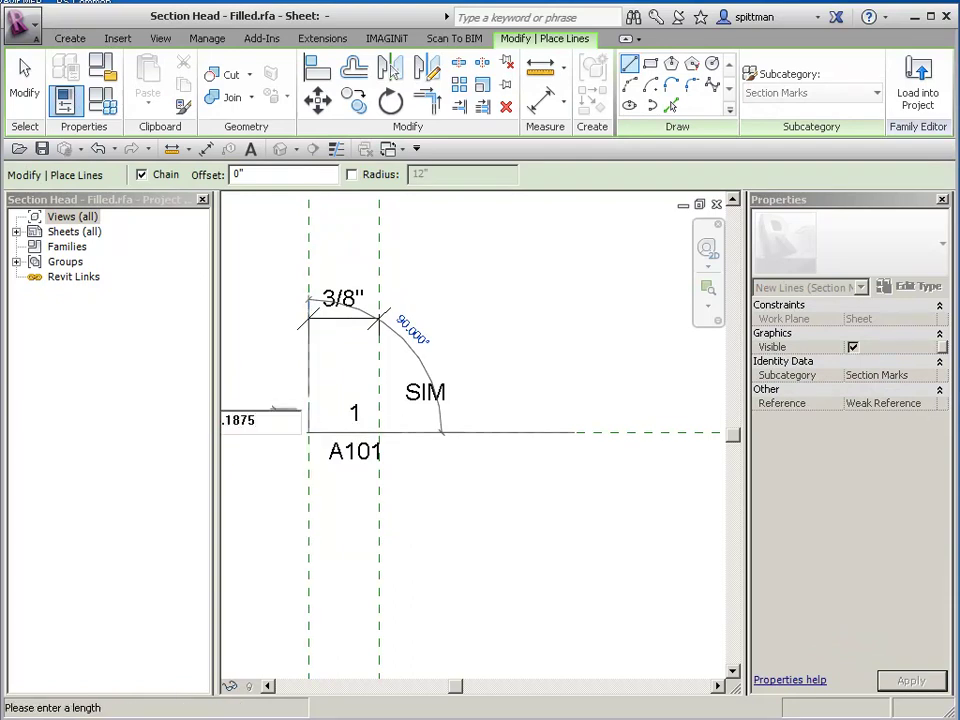
key("Return")
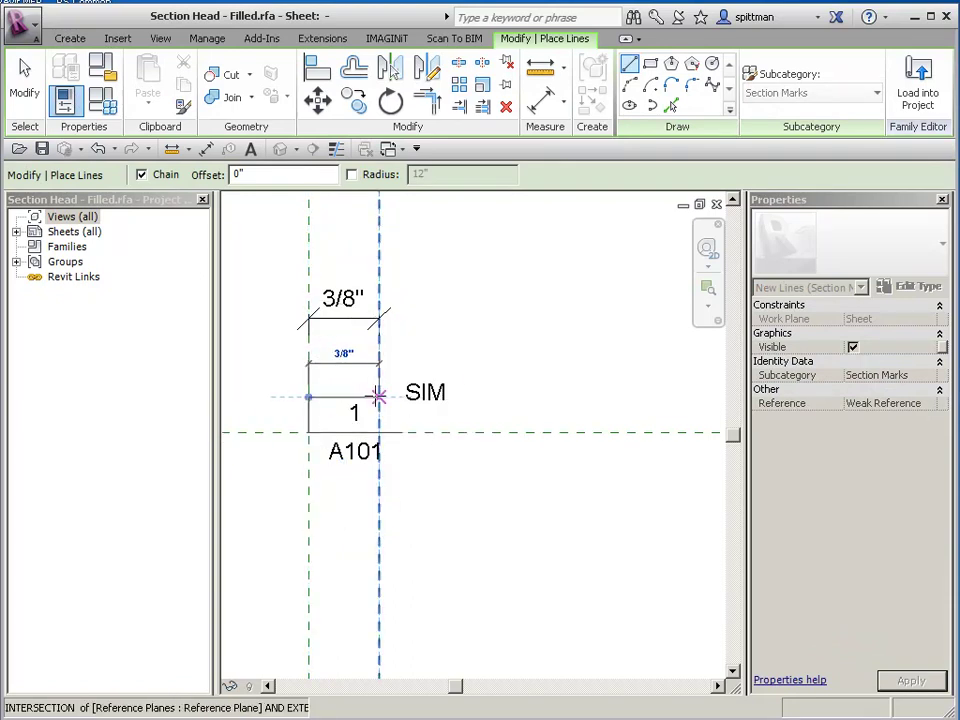
left_click(378, 397)
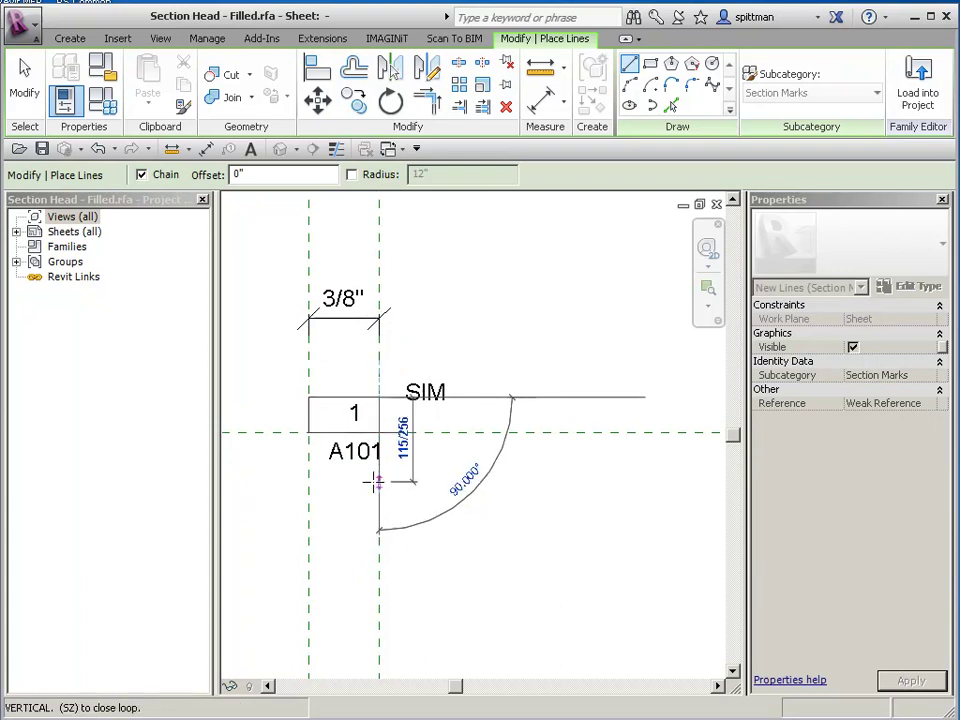
type(".375")
key("Return")
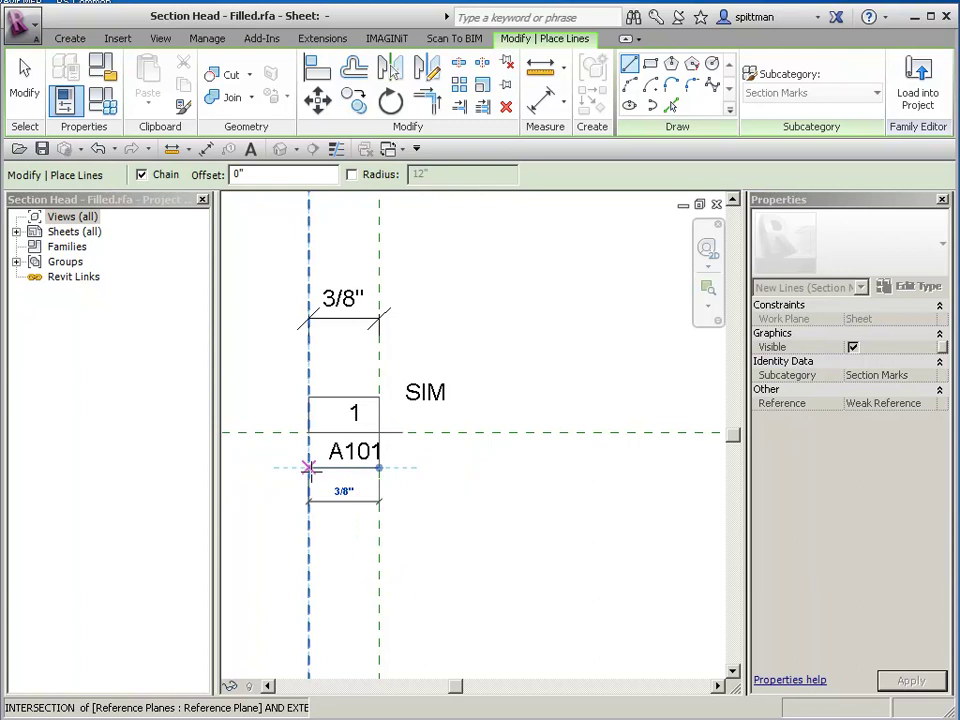
key("Escape")
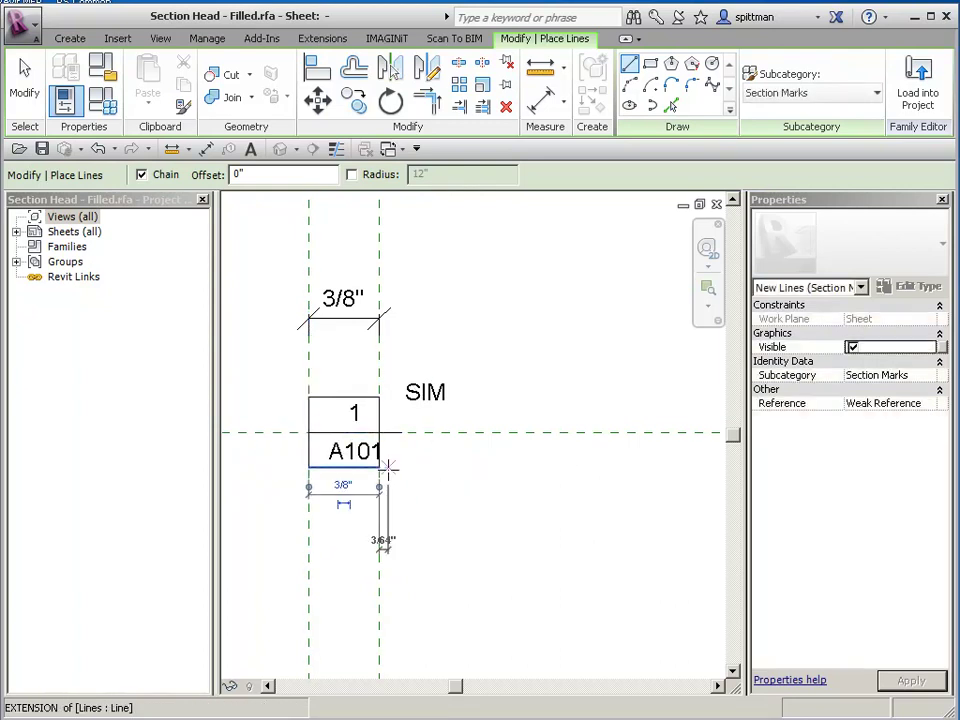
key("Escape")
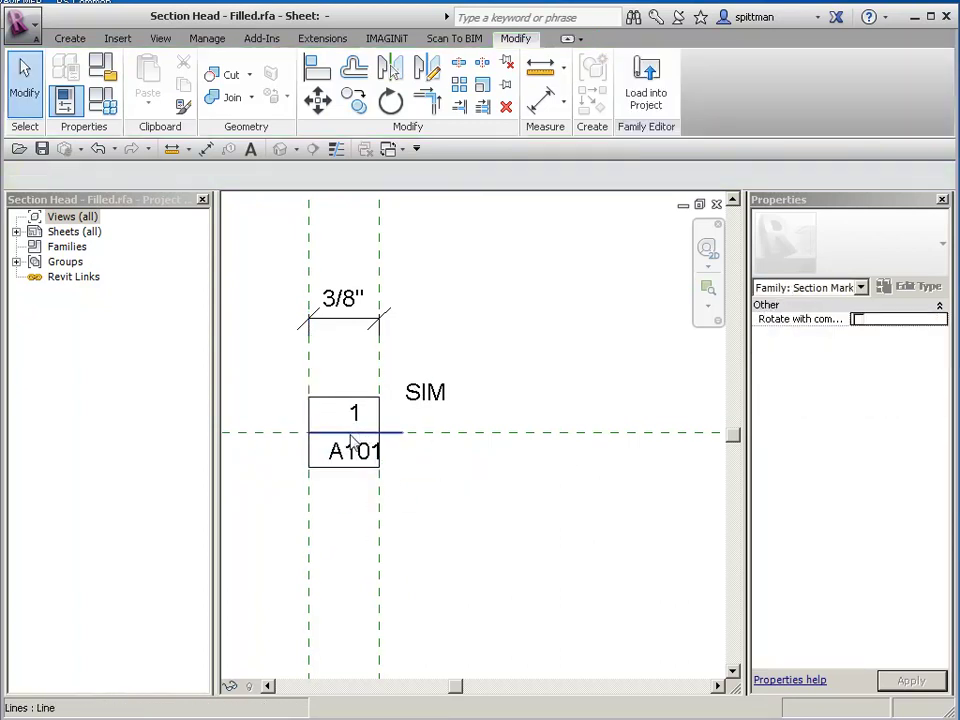
Shorten the horizontal divider line to end at the box's right edge and shift both labels left to centre them in the box
left_click(352, 435)
left_click_drag(403, 434, 379, 431)
left_click(350, 443)
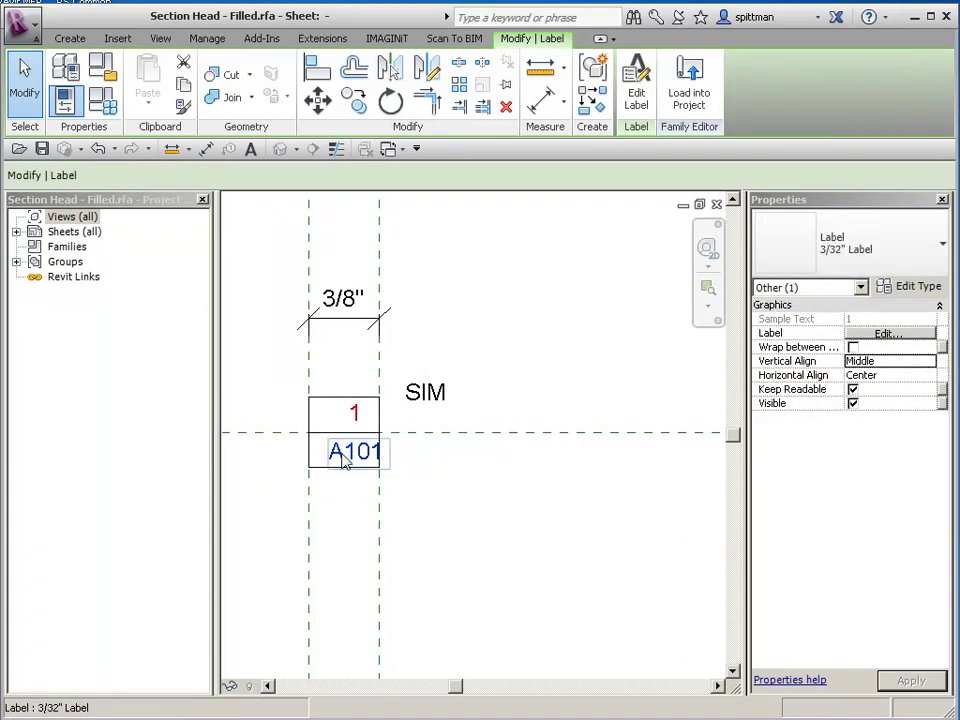
left_click(343, 457, "ctrl")
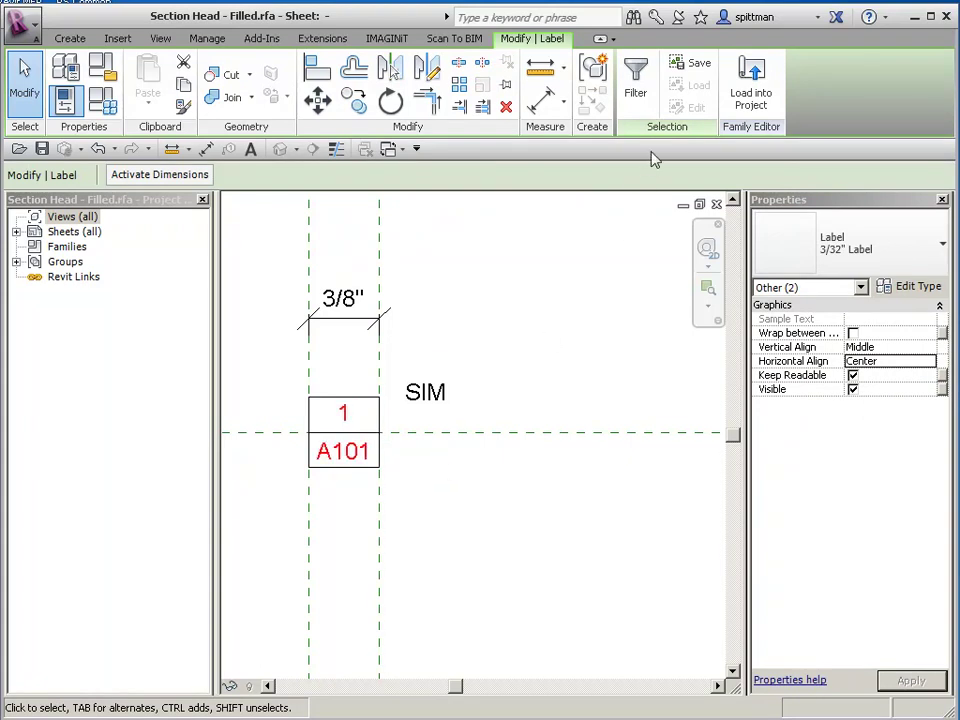
Load the edited section head into the project, overwriting the existing version, and extend the section line's head end slightly outward
left_click(753, 105)
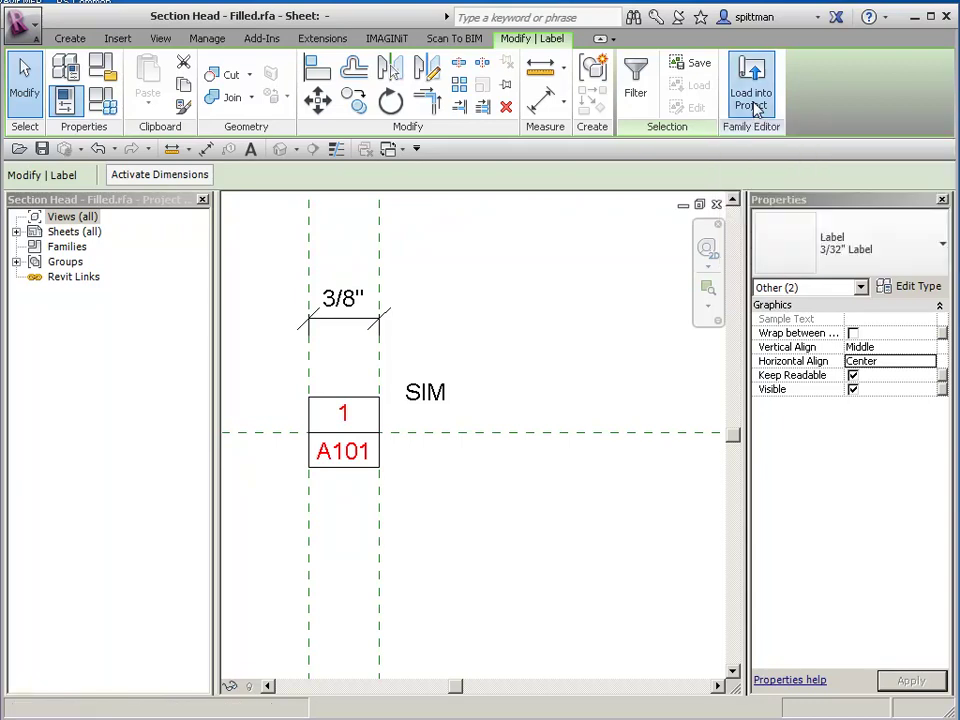
left_click(374, 300)
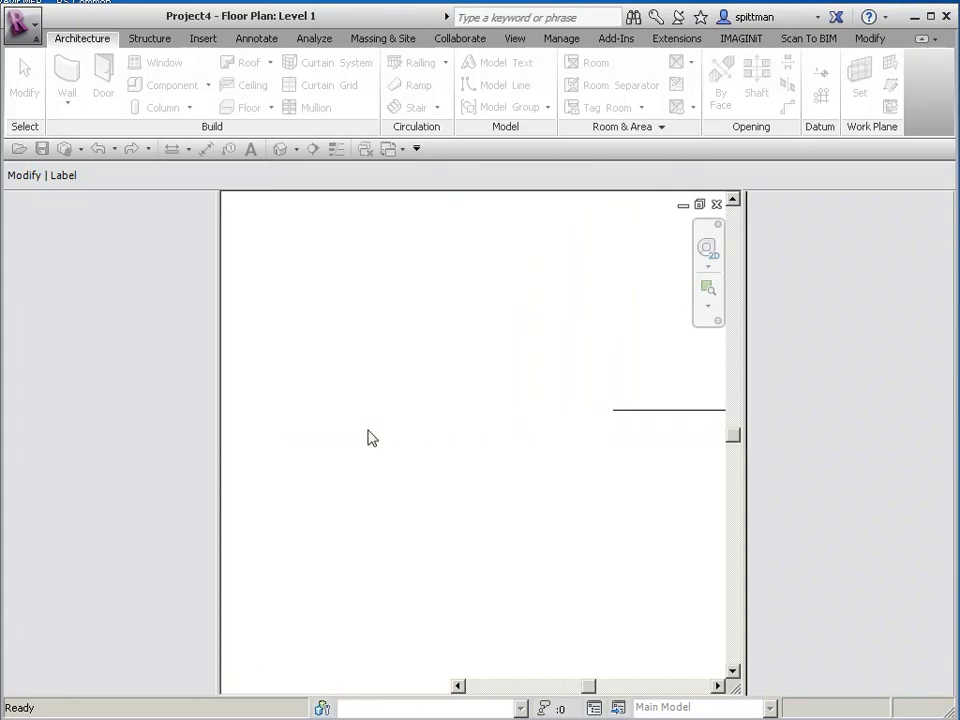
scroll(344, 446, "up", 3)
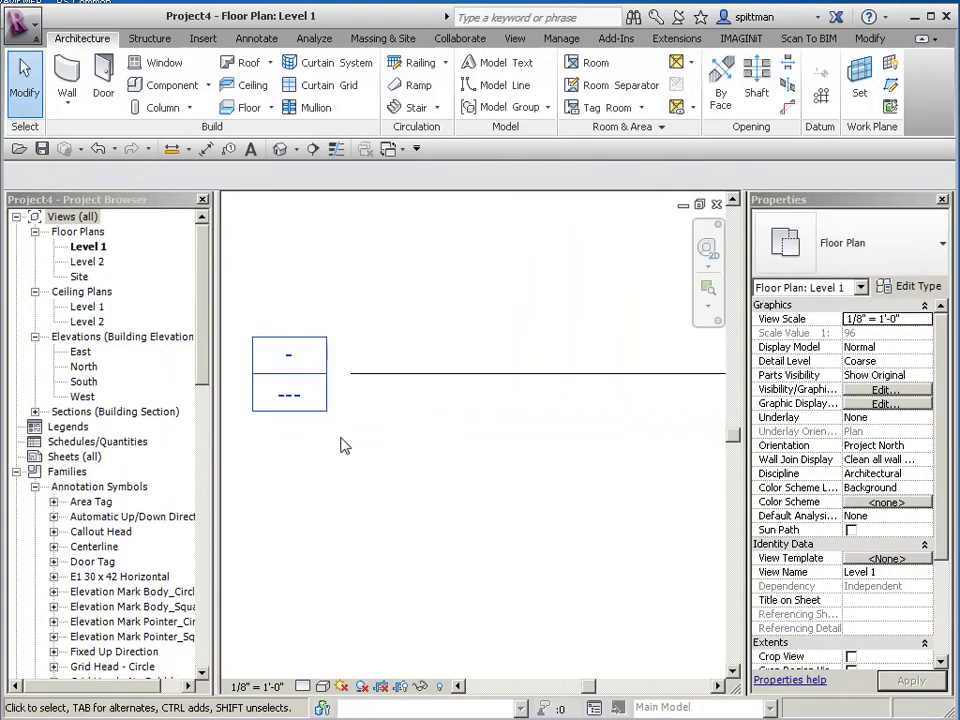
left_click(358, 384)
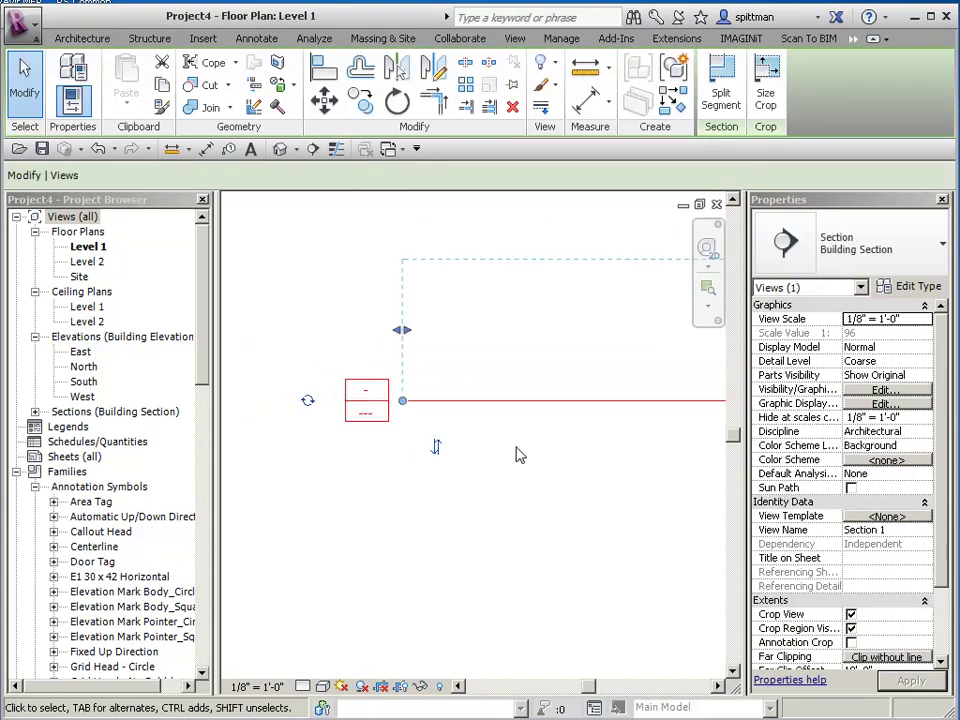
left_click_drag(435, 445, 425, 446)
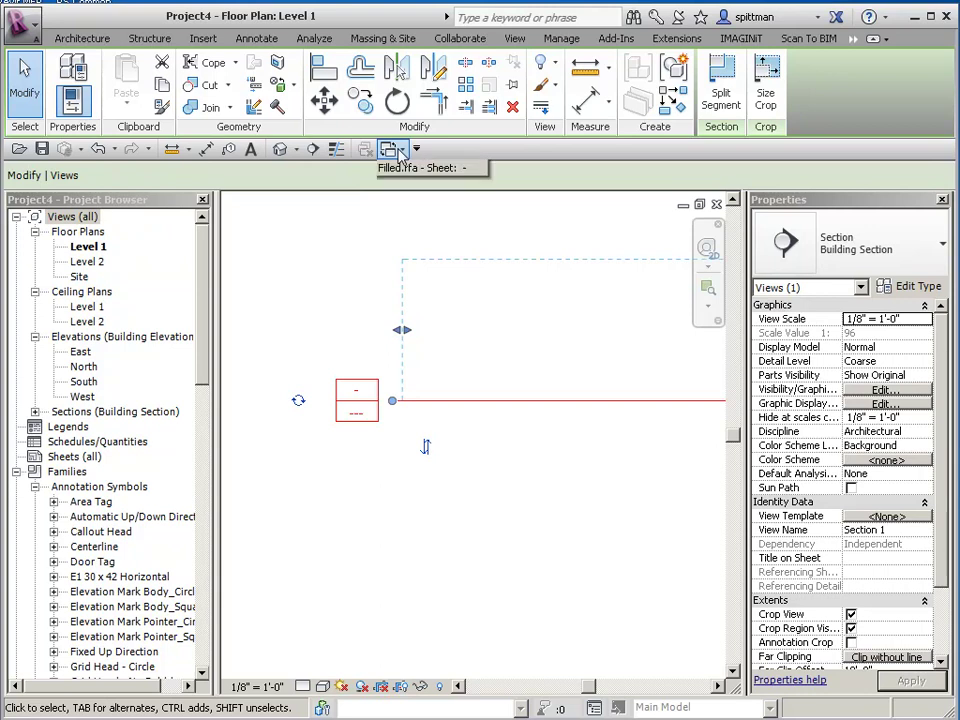
Return to the Section Head - Filled family and undo all edits back through the right reference plane's move
left_click(391, 149)
left_click(425, 185)
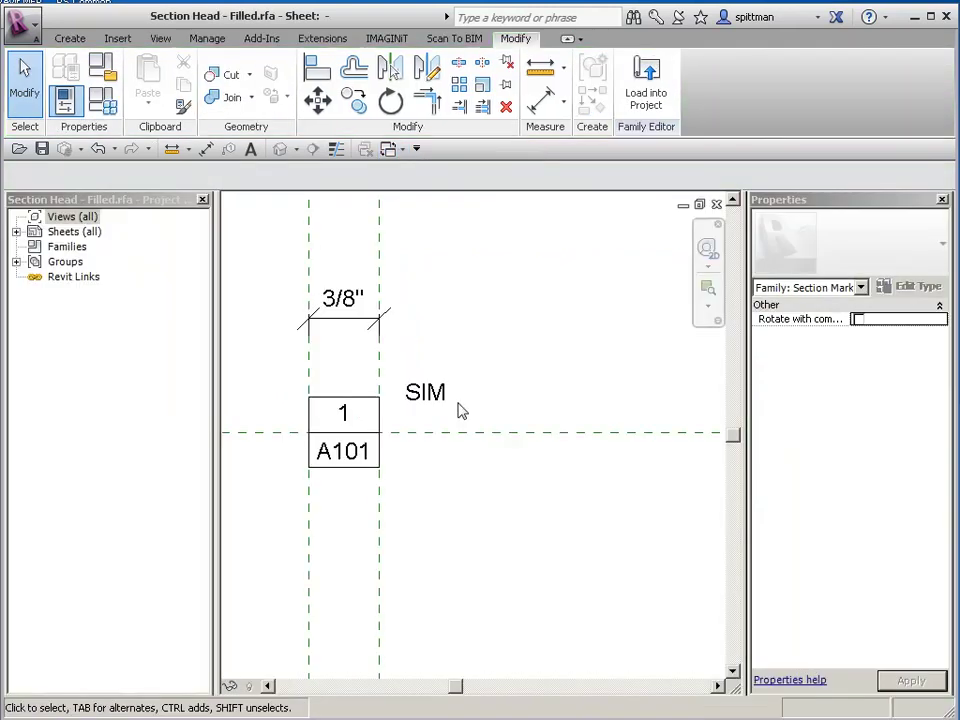
left_click(115, 149)
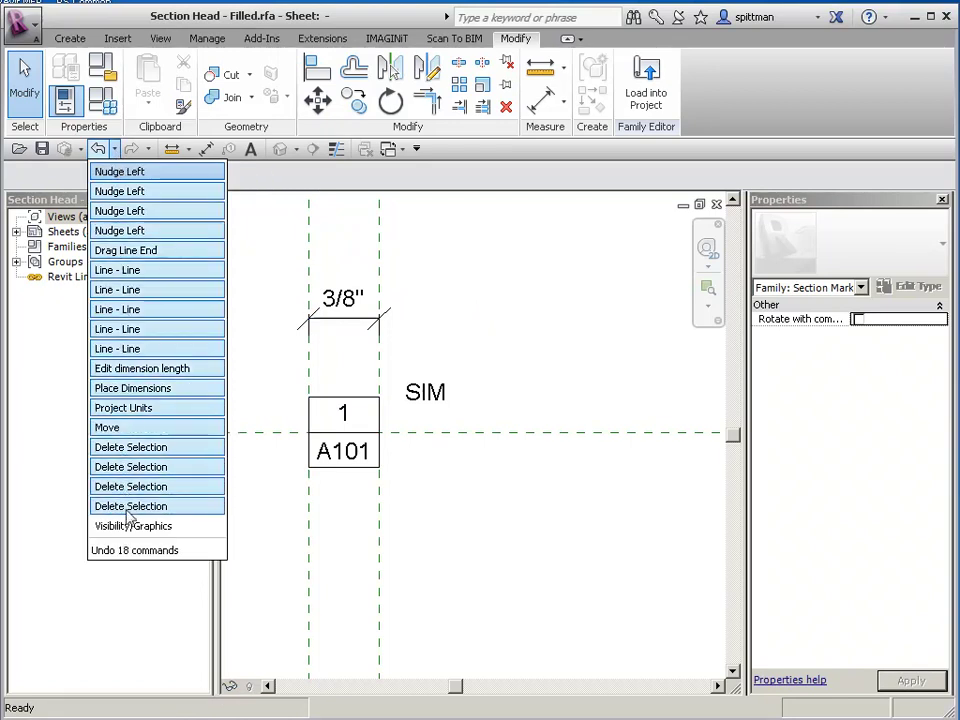
left_click(124, 428)
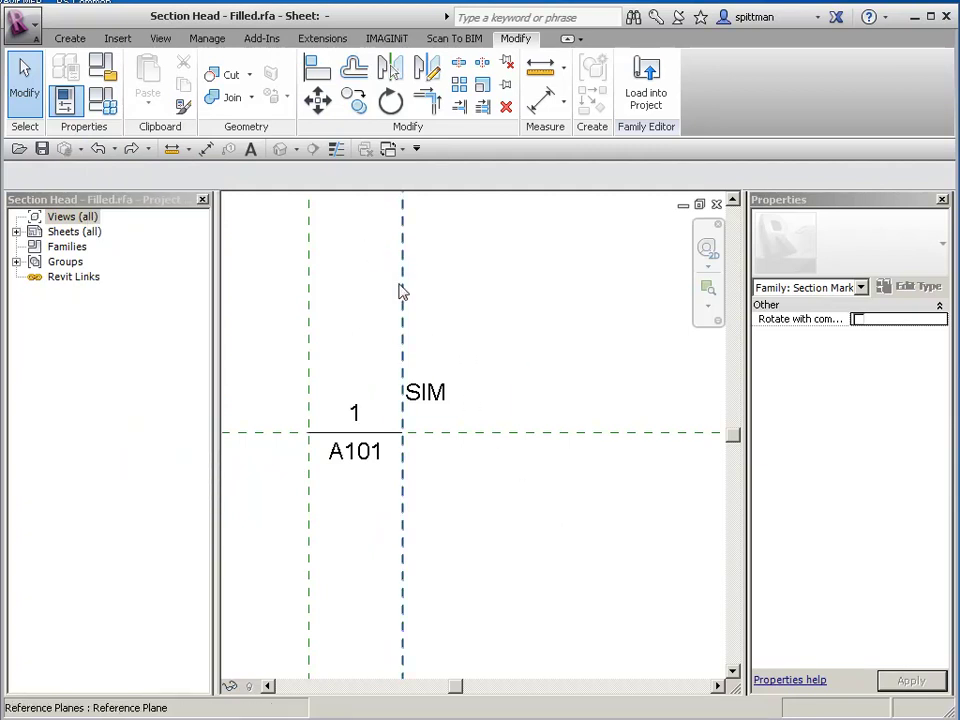
Move the left vertical reference plane outward, about 11/16" from the right vertical plane
left_click(308, 316)
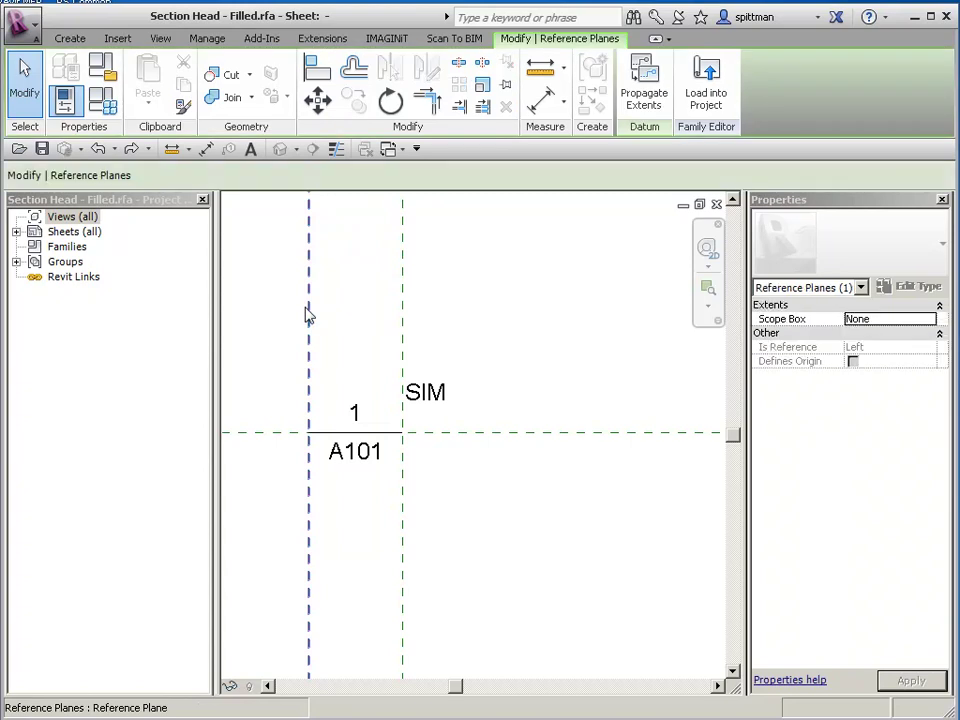
left_click_drag(310, 314, 277, 320)
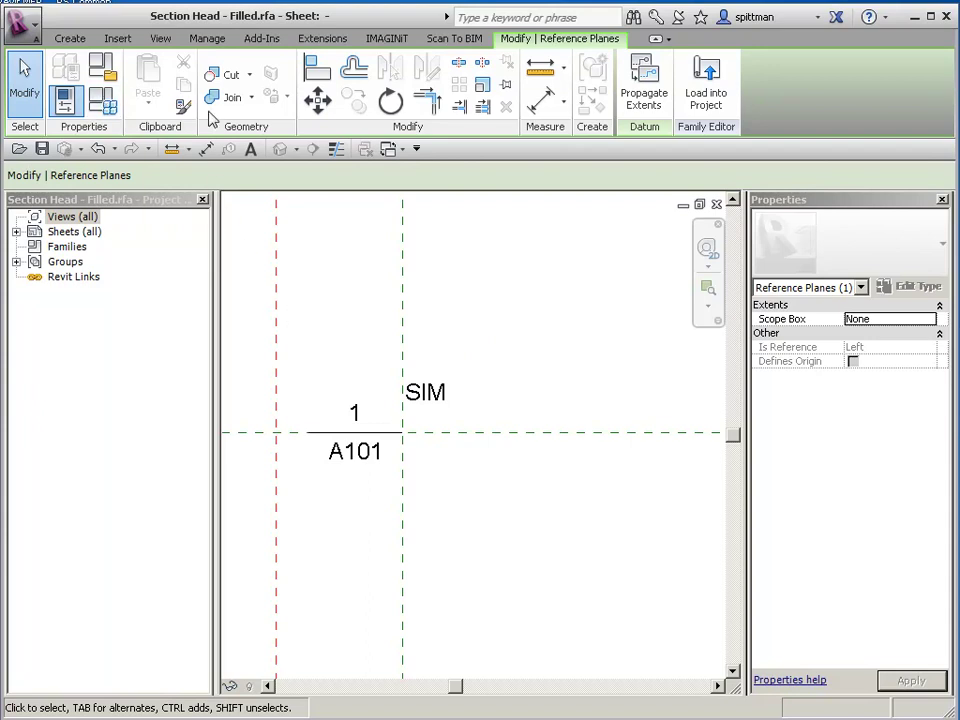
left_click(463, 251)
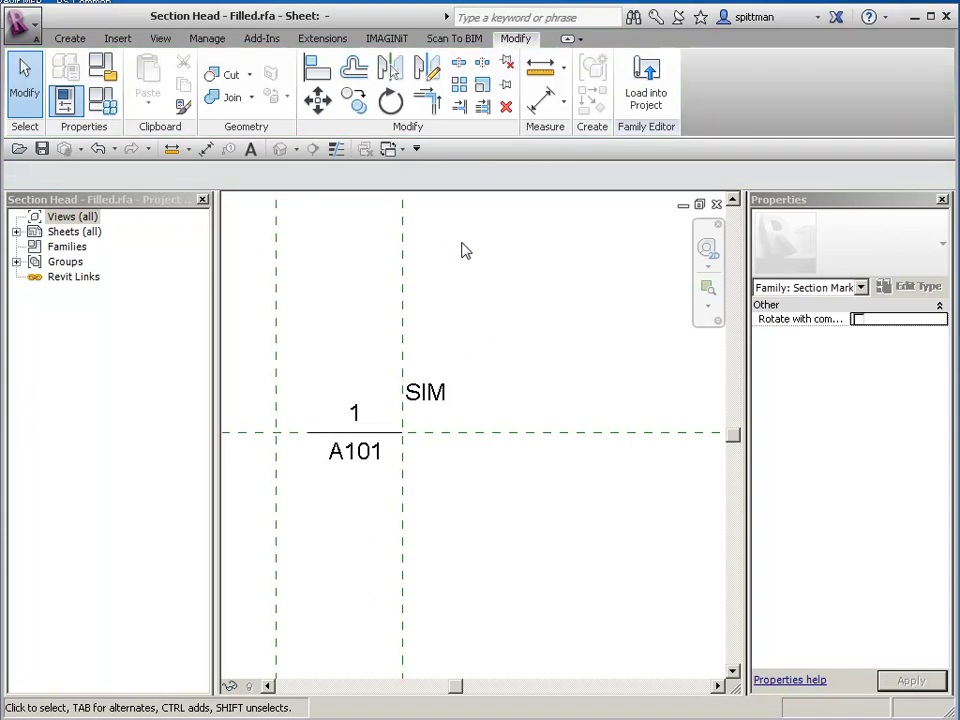
Set the family's length unit format to fractional inches
key("u")
key("n")
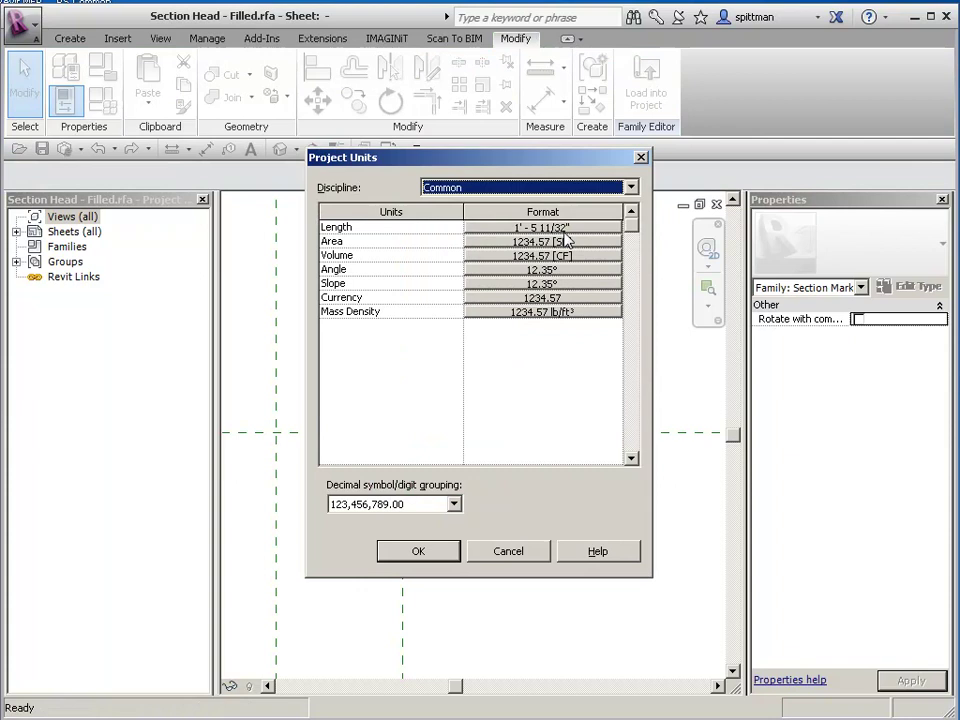
left_click(565, 228)
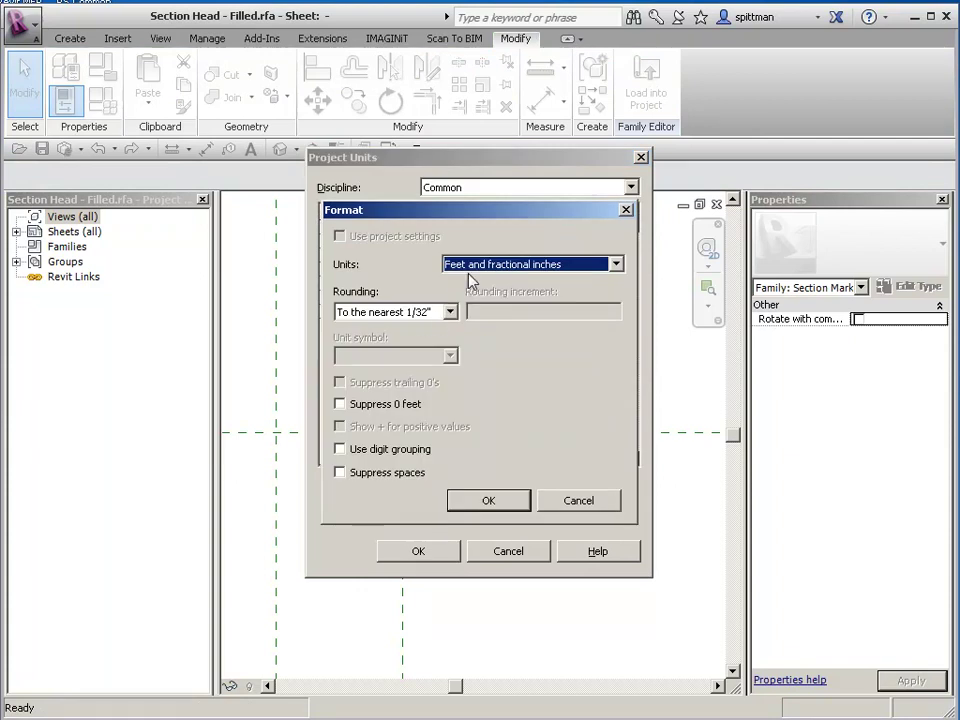
left_click(470, 266)
left_click(482, 326)
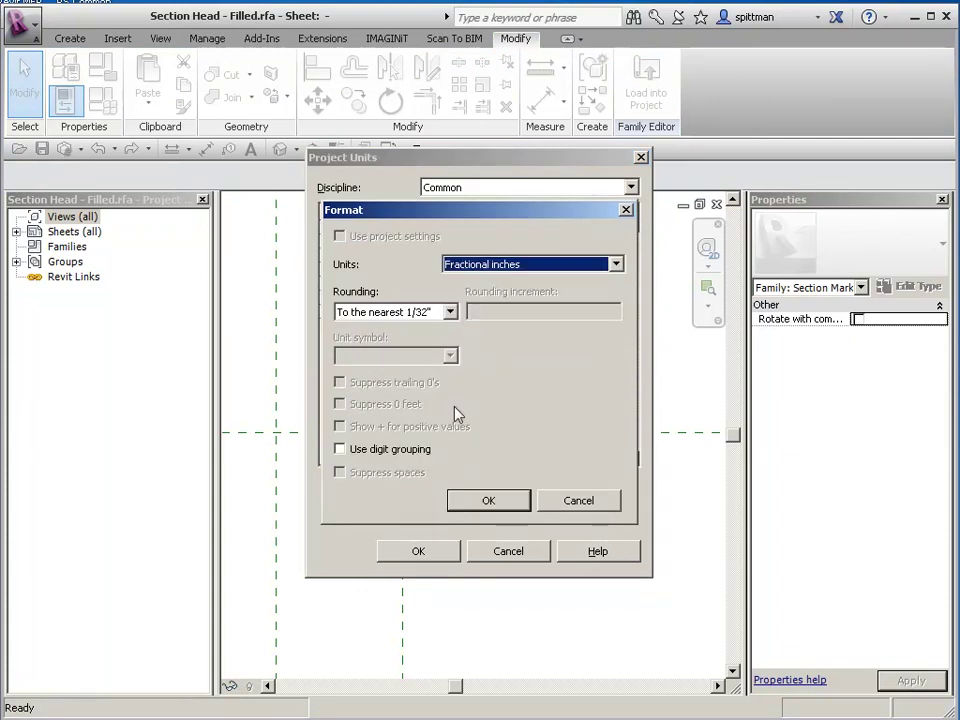
left_click(482, 500)
left_click(430, 551)
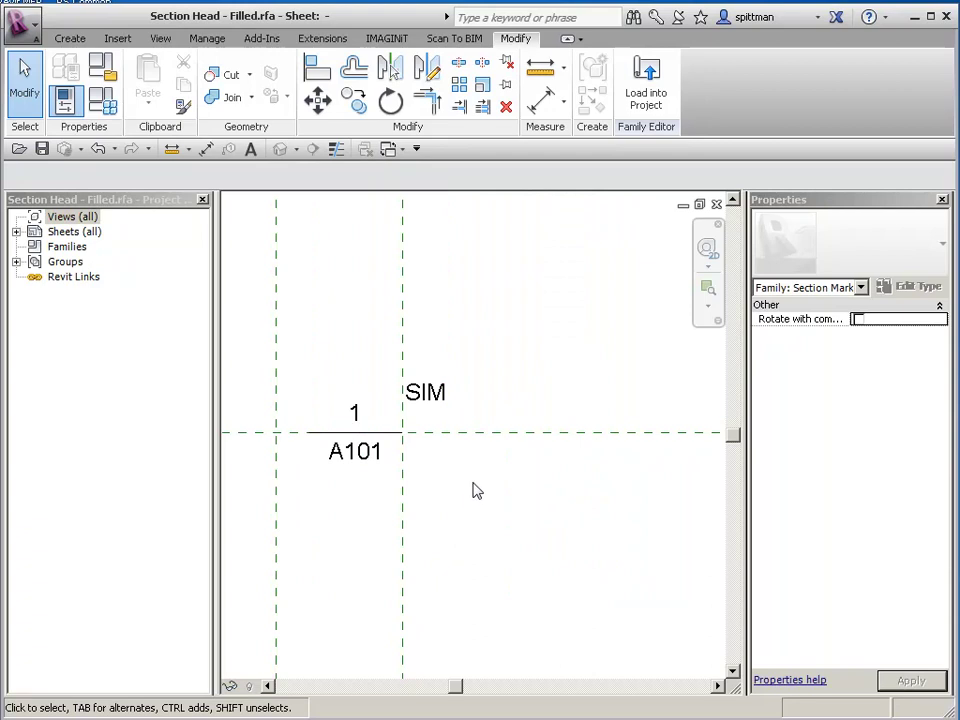
Add an aligned dimension between the right and left vertical reference planes above the labels
left_click(205, 148)
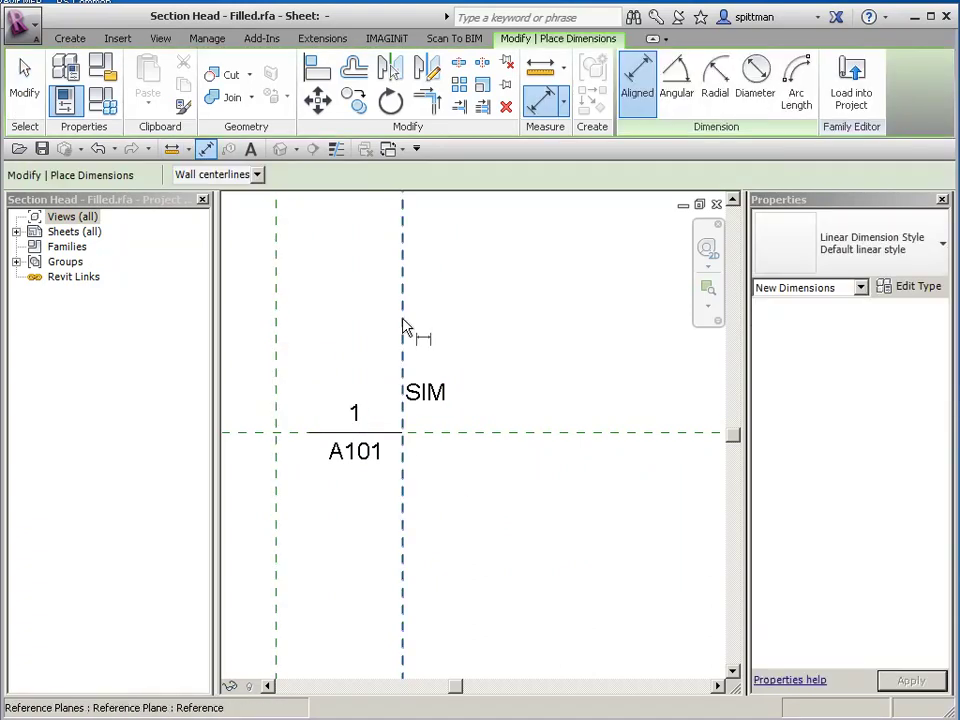
left_click(403, 328)
left_click(277, 333)
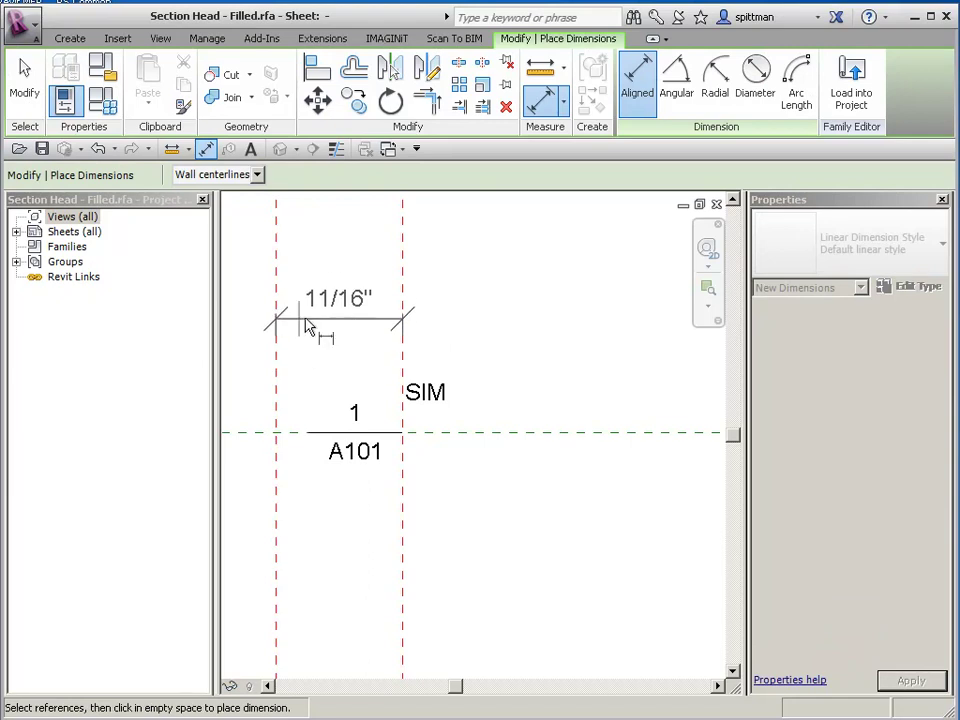
left_click(340, 302)
key("Escape")
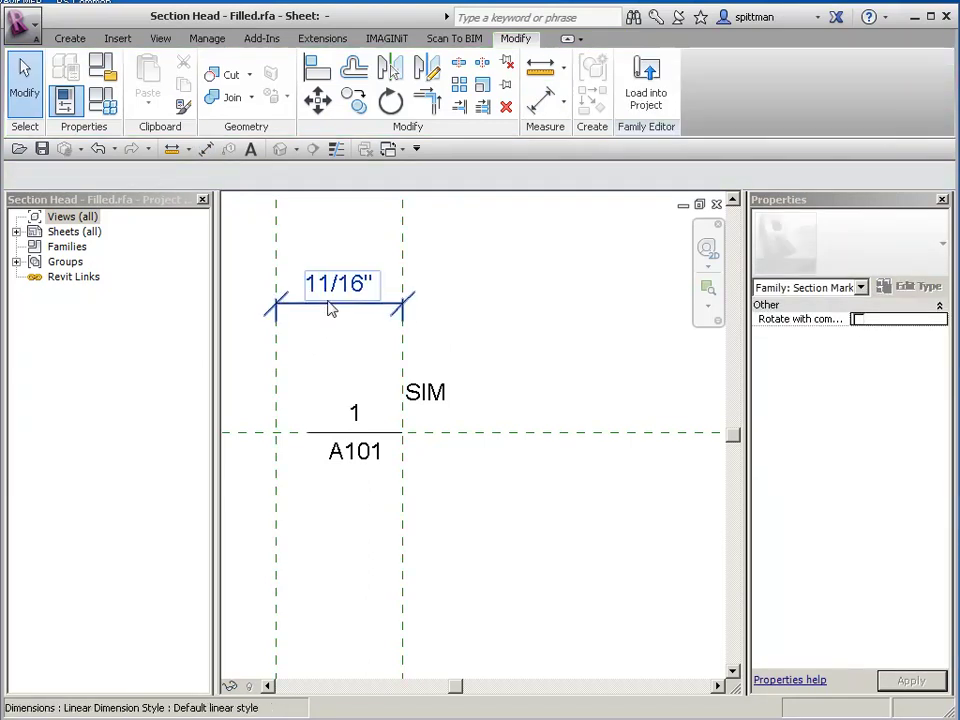
Set the spacing between the vertical reference planes to 0.375" by repositioning the left plane
left_click(276, 360)
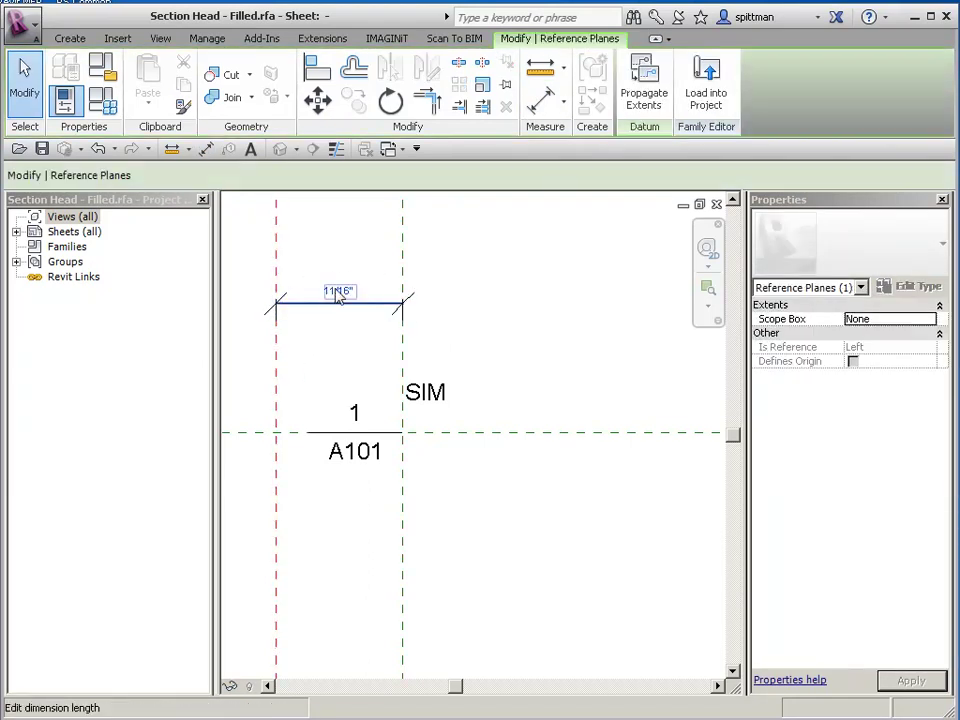
left_click(338, 284)
key("BackSpace")
type(".375")
key("Return")
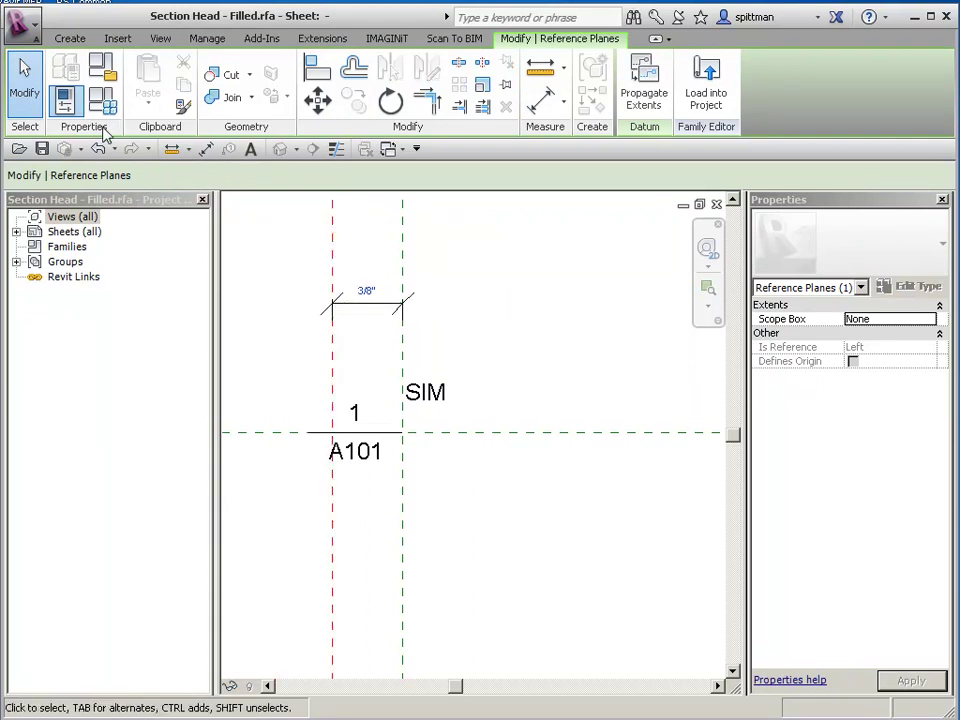
Draw a 0.375" square box of lines between the vertical reference planes, extending 0.1875" above and below the horizontal reference plane
left_click(70, 38)
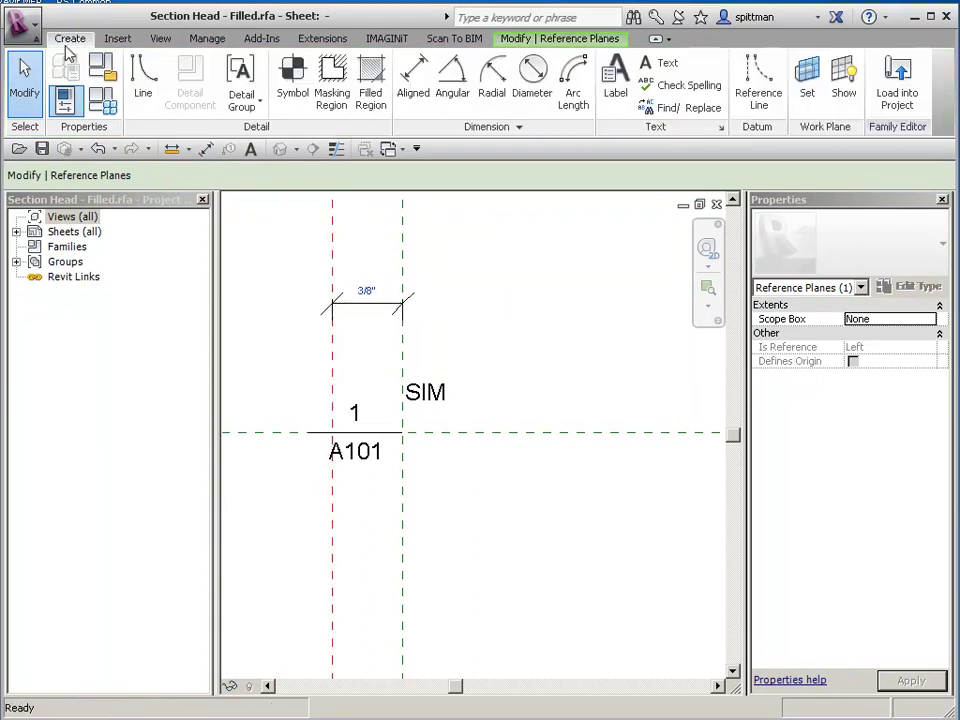
left_click(150, 95)
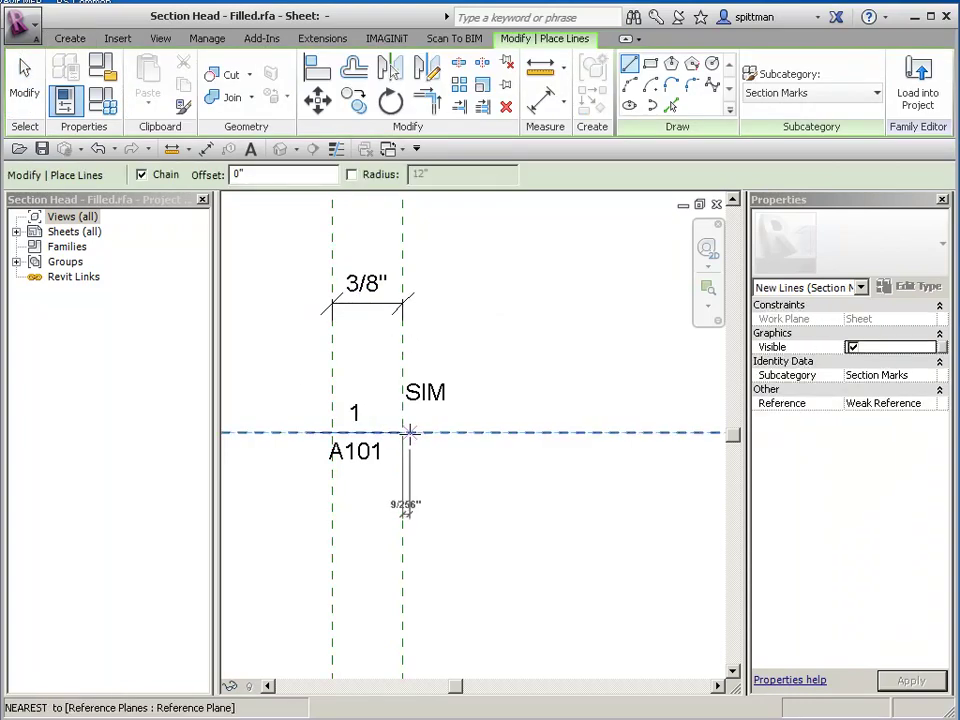
left_click(402, 432)
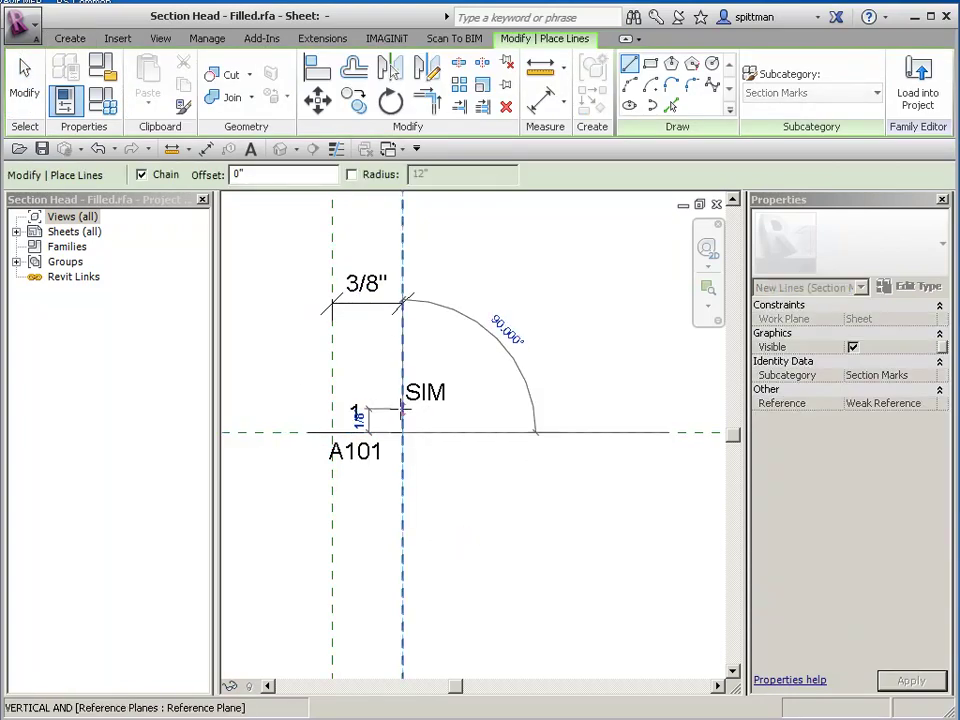
type(".1875")
key("Return")
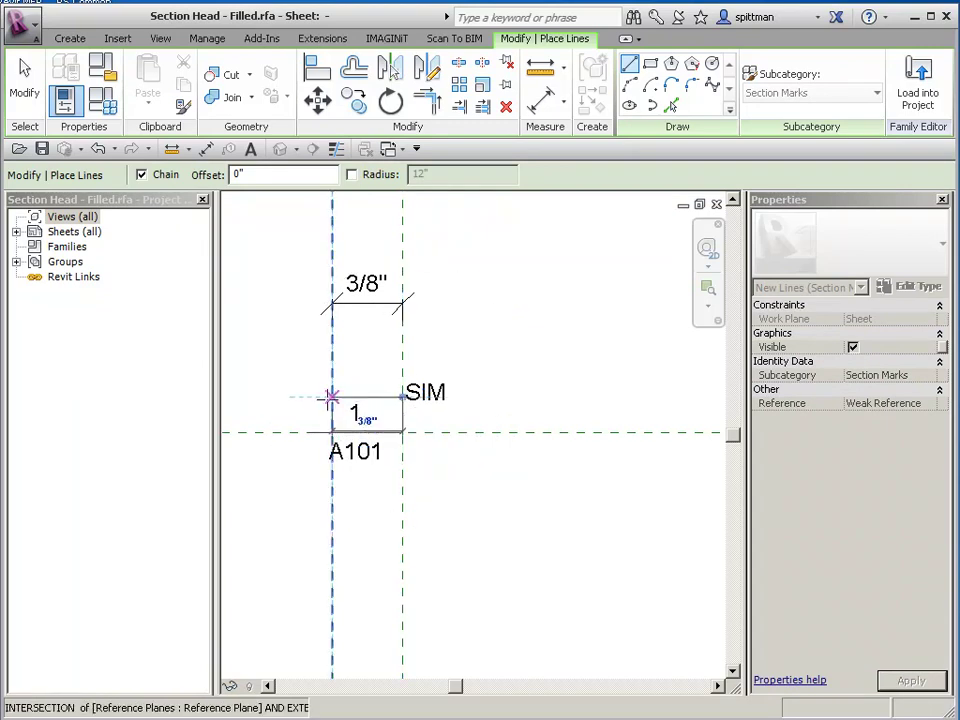
left_click(332, 397)
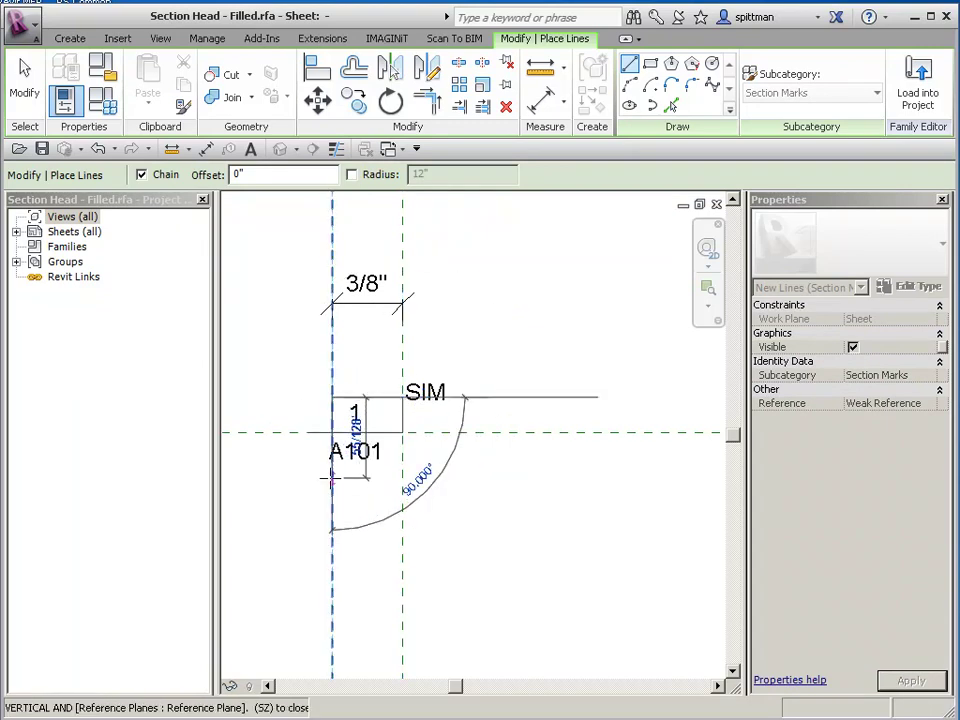
type(".375")
key("Return")
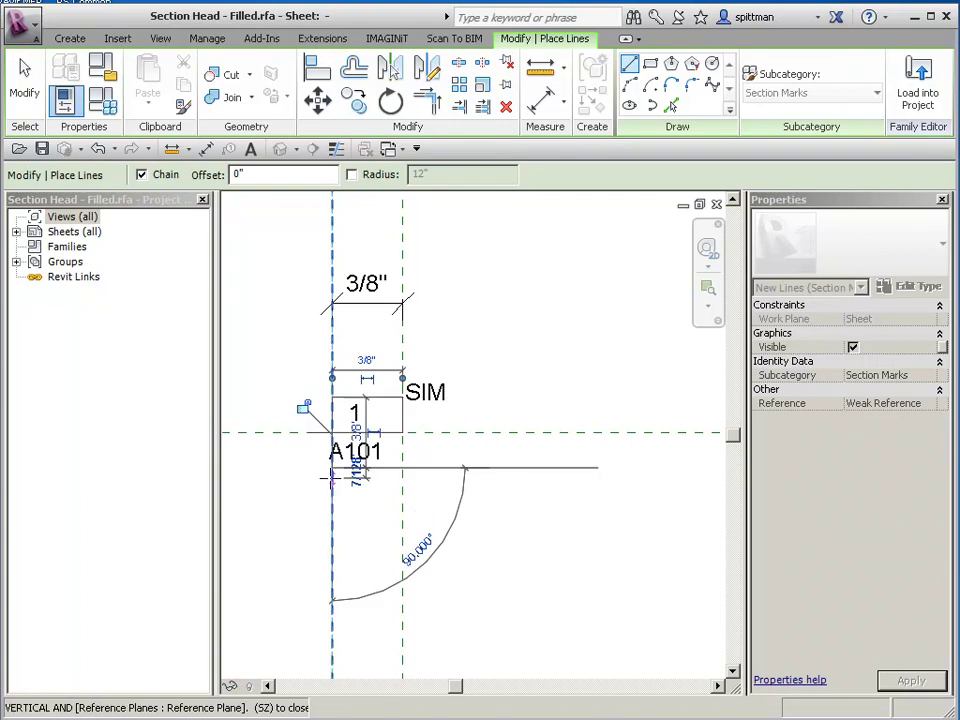
left_click(402, 467)
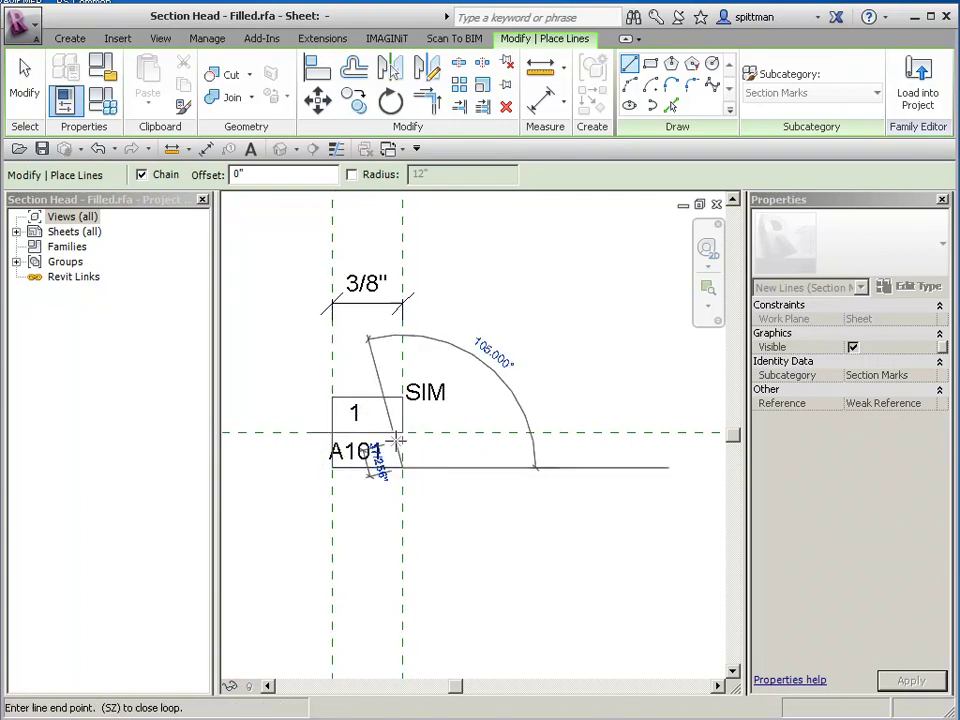
left_click(402, 433)
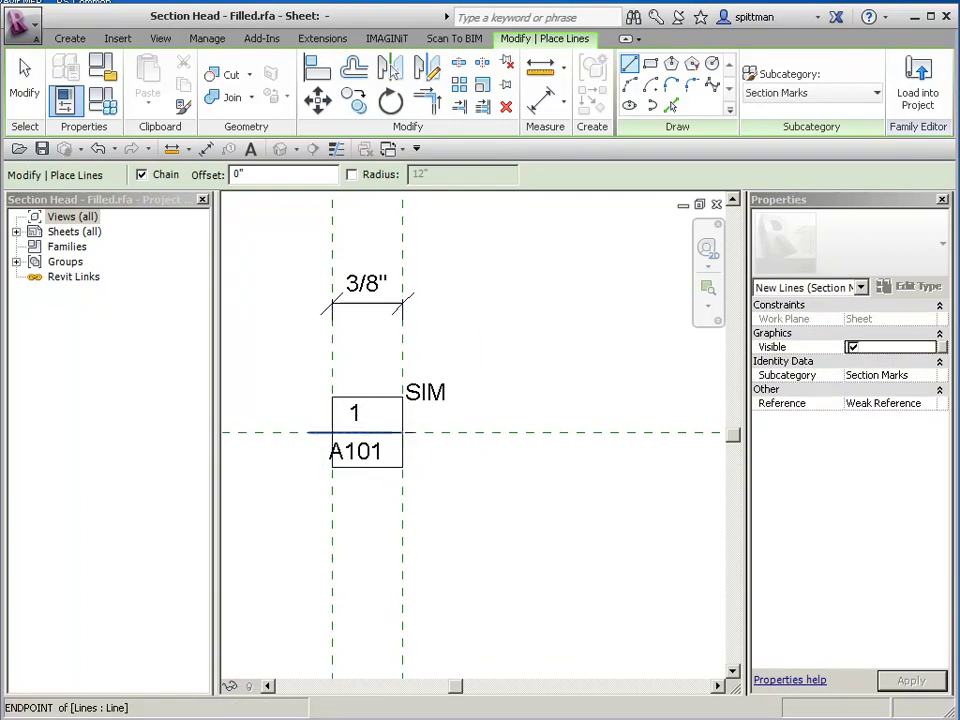
key("Escape")
key("Escape")
Shorten the horizontal divider line so its left end meets the left vertical reference plane
left_click(314, 434)
left_click_drag(312, 434, 332, 433)
key("Escape")
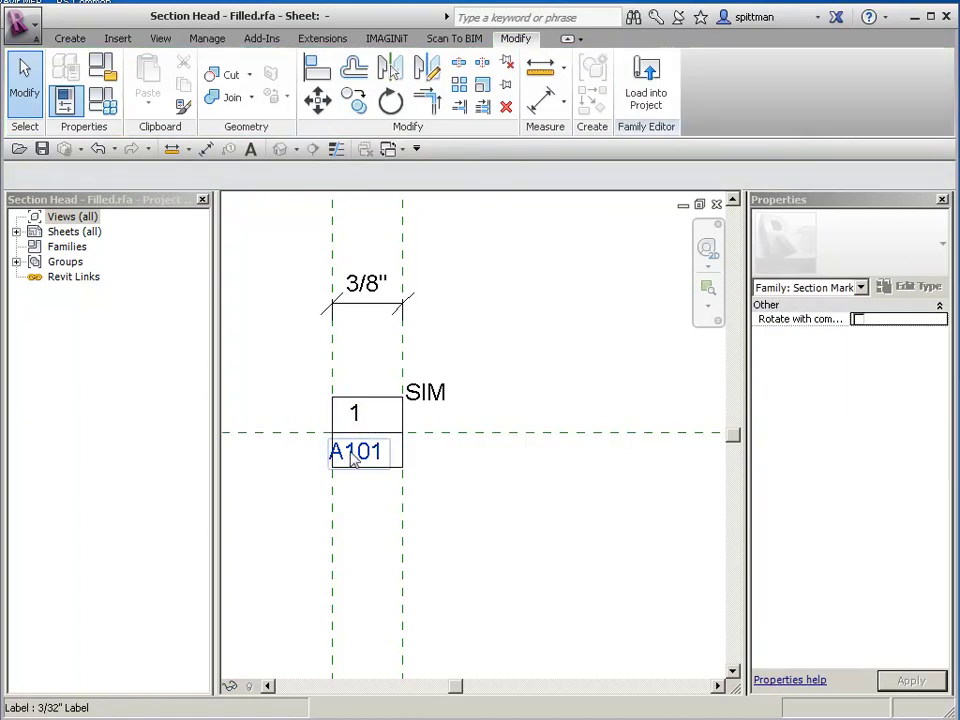
Move the detail number and sheet number labels together so they sit centered inside the box
left_click(352, 457)
left_click(358, 412, "ctrl")
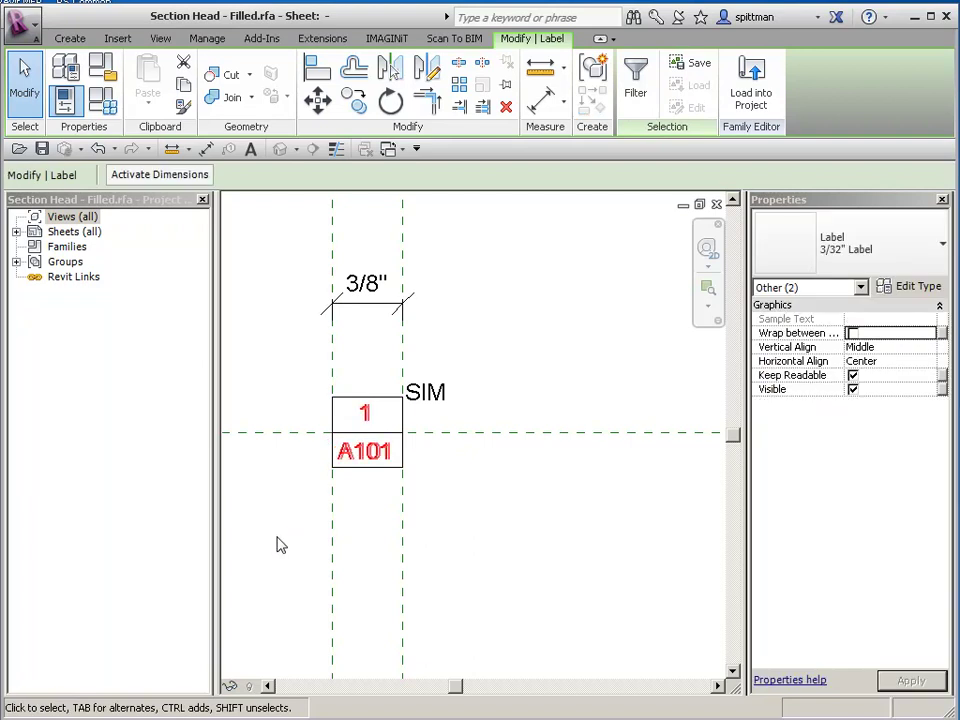
left_click(517, 556)
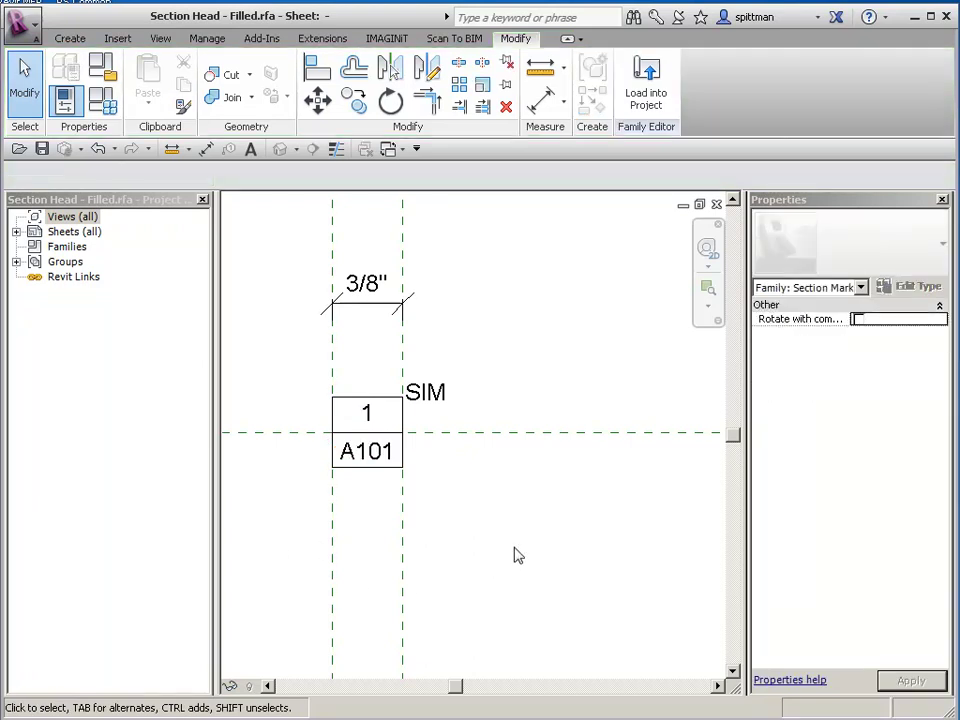
Load the edited section head family into the project, overwriting the existing version without its parameter values
left_click(648, 80)
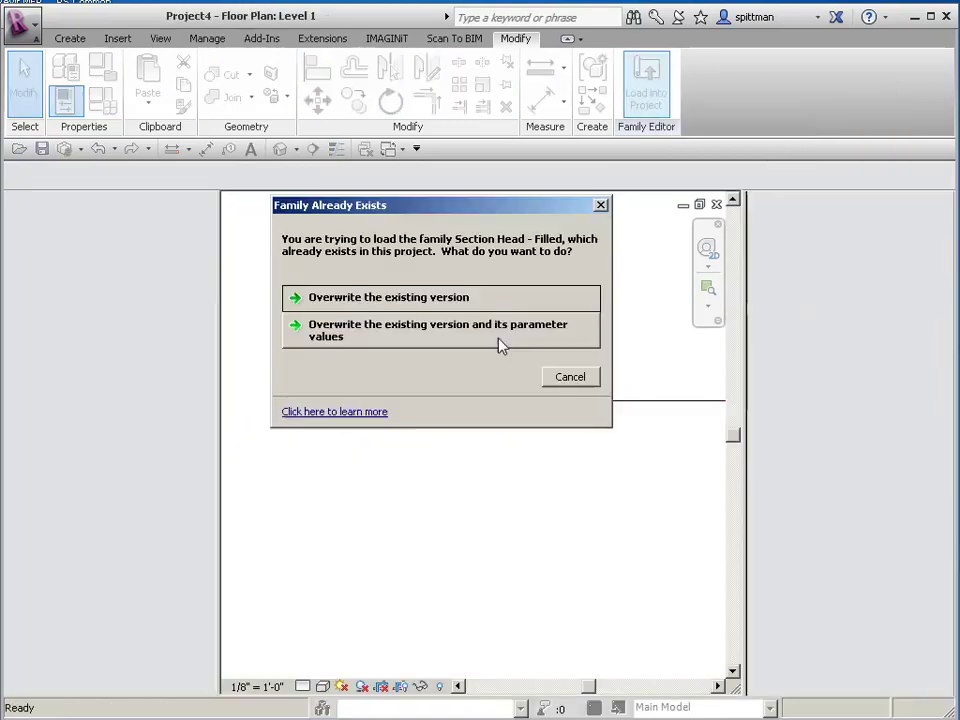
left_click(412, 298)
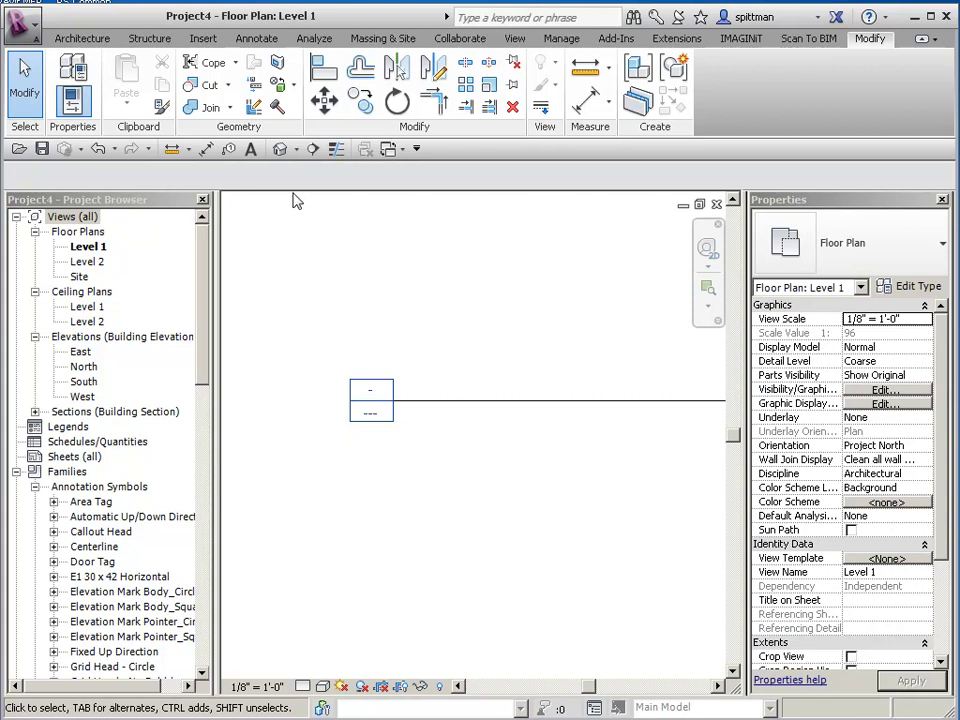
Draw a vertical section from top to bottom across the existing horizontal section line in the Level 1 plan
left_click(313, 149)
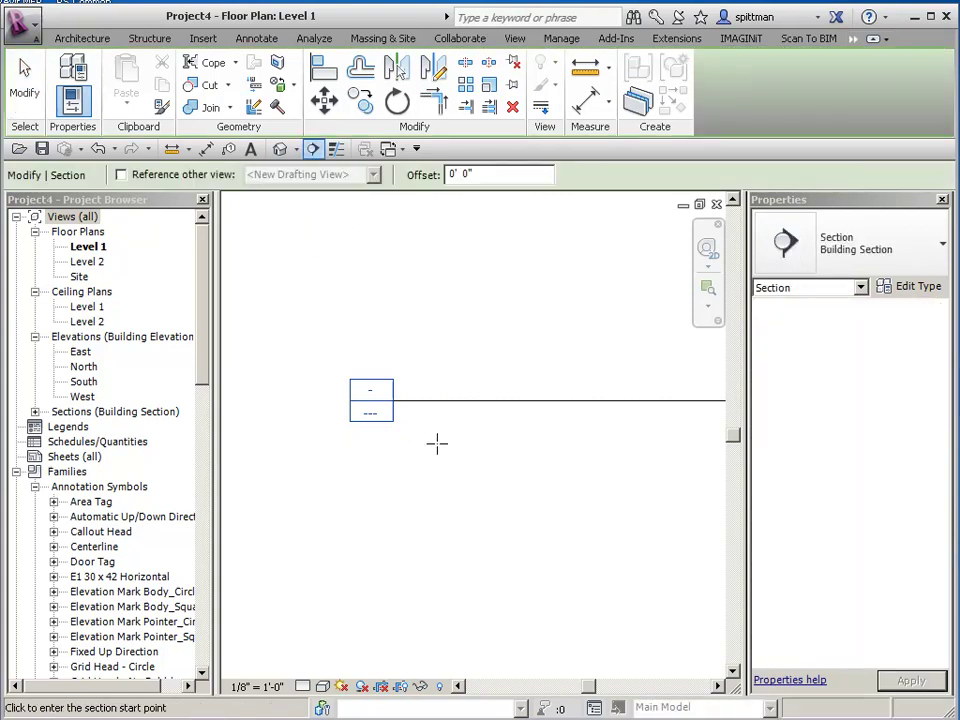
left_click(491, 272)
left_click(493, 510)
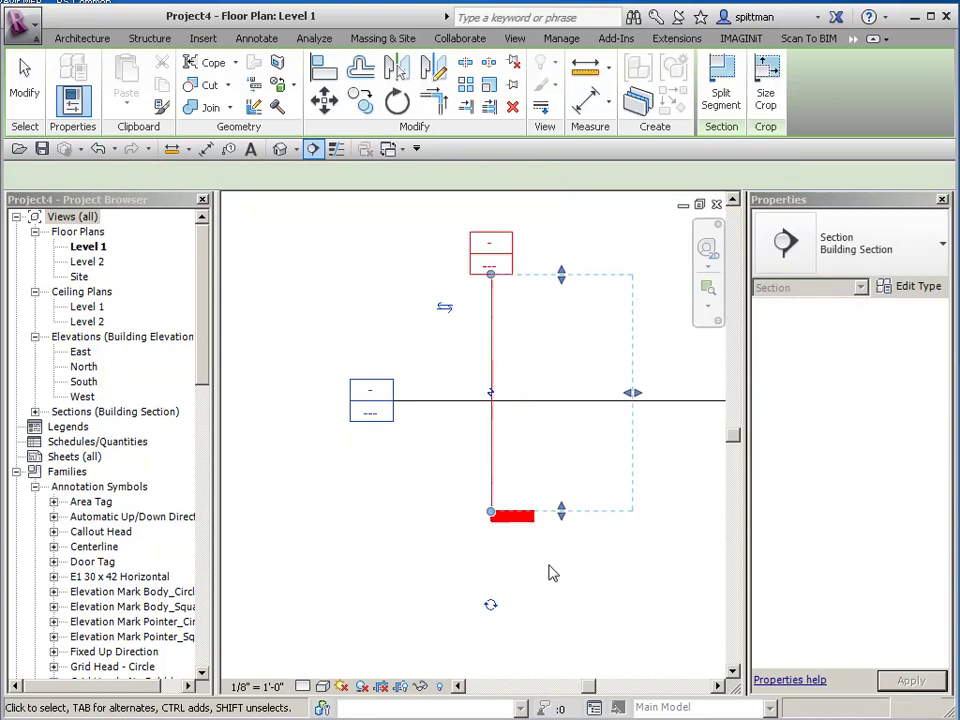
Draw a second vertical section to the right of the first, running from bottom to top across the horizontal section line
middle_click_drag(589, 591, 404, 591)
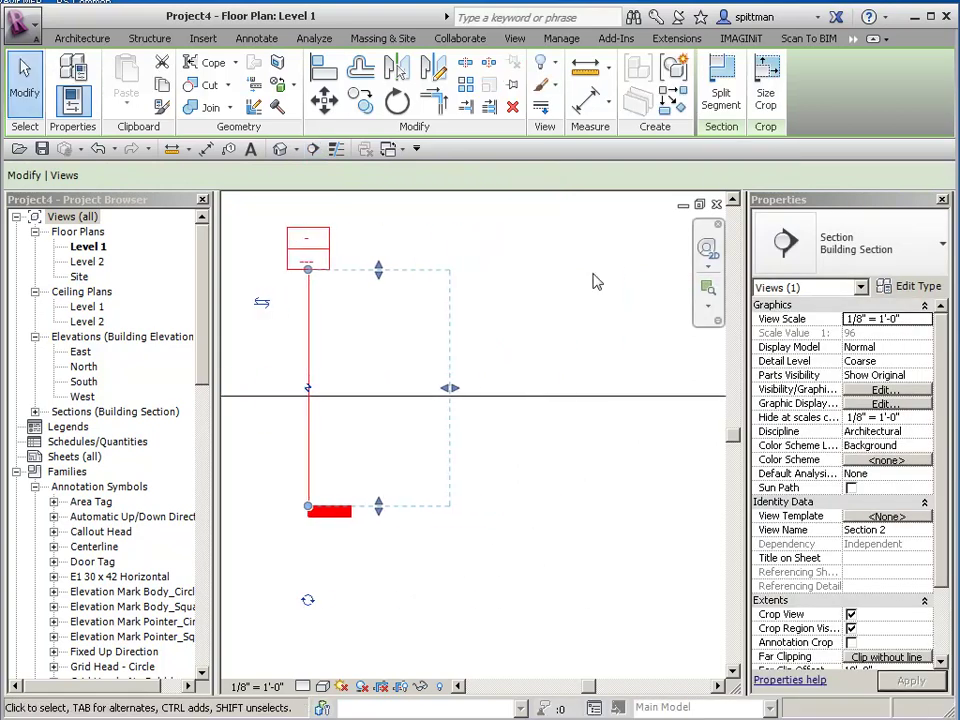
left_click(314, 150)
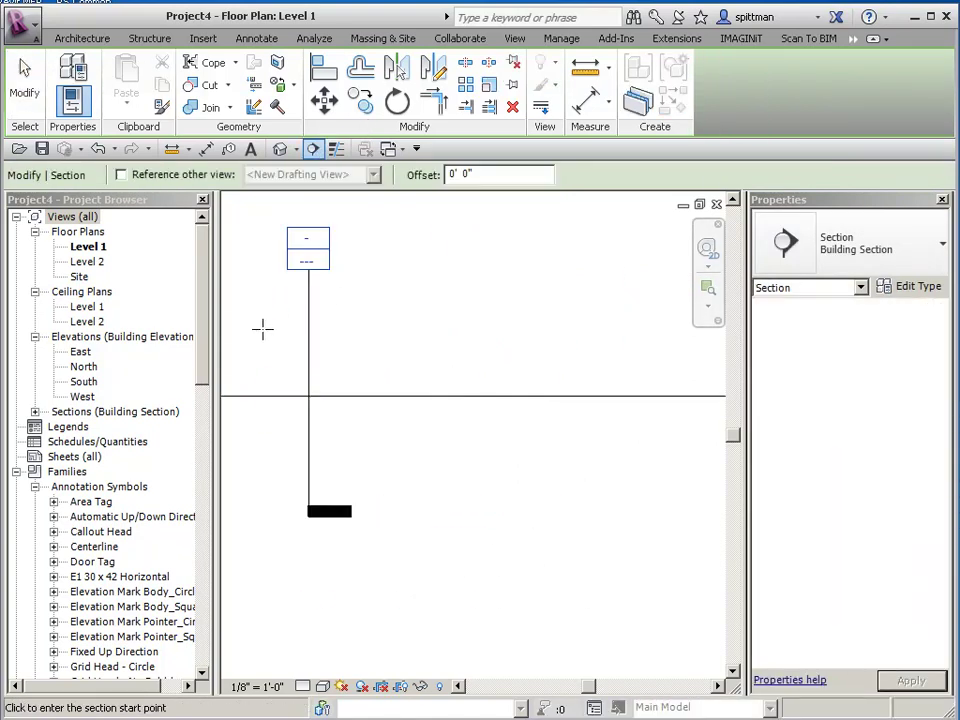
left_click(473, 492)
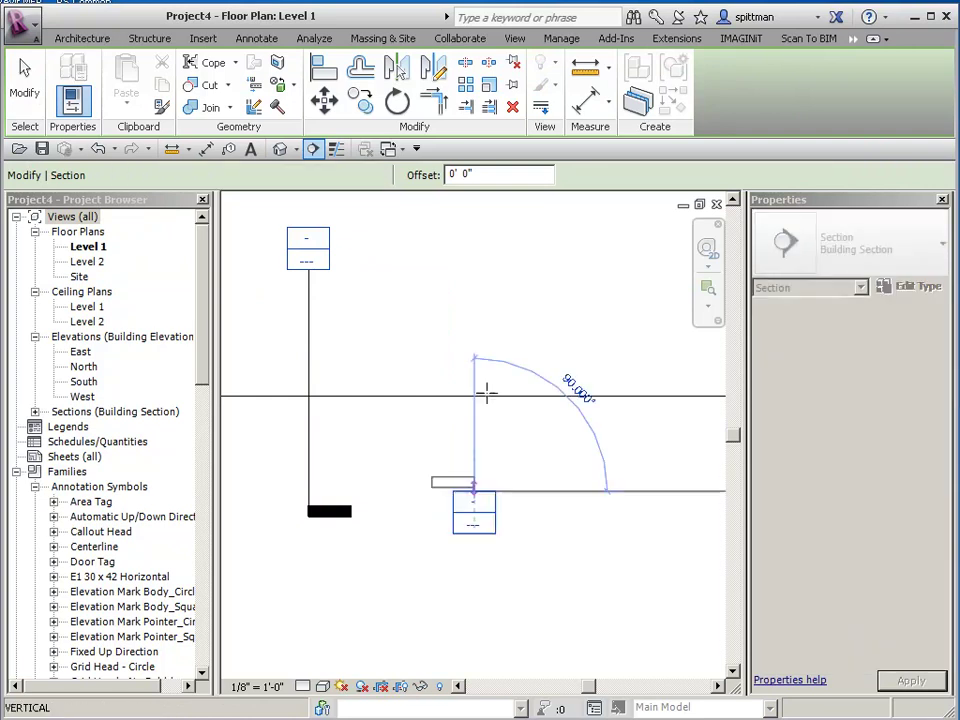
left_click(473, 320)
key("Escape")
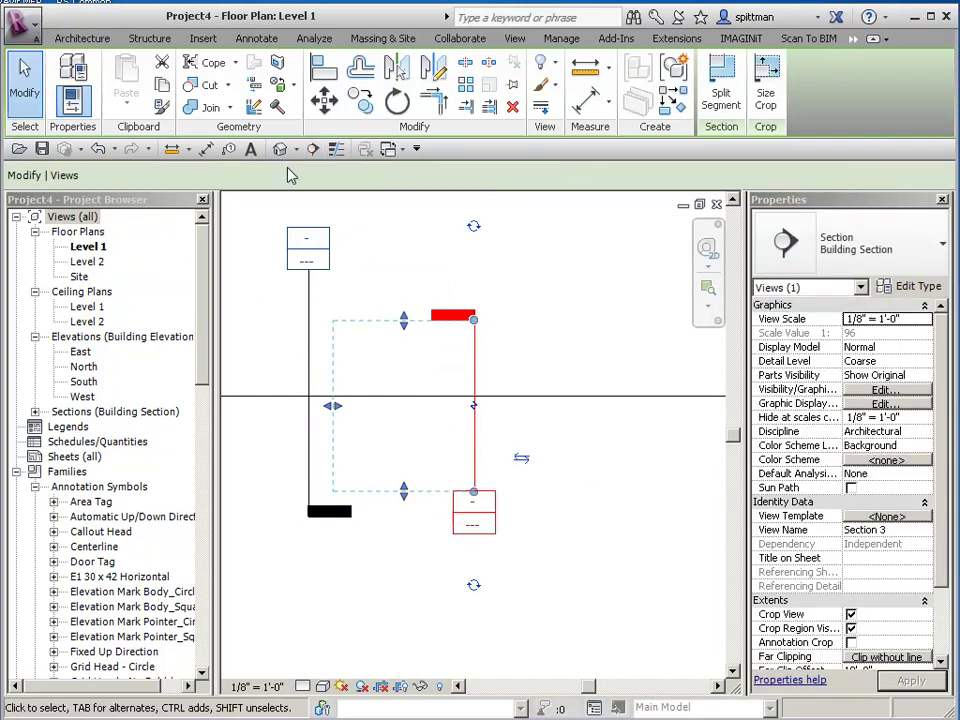
Draw a horizontal section from right to left just below the long section line, crossing the second vertical section
left_click(314, 150)
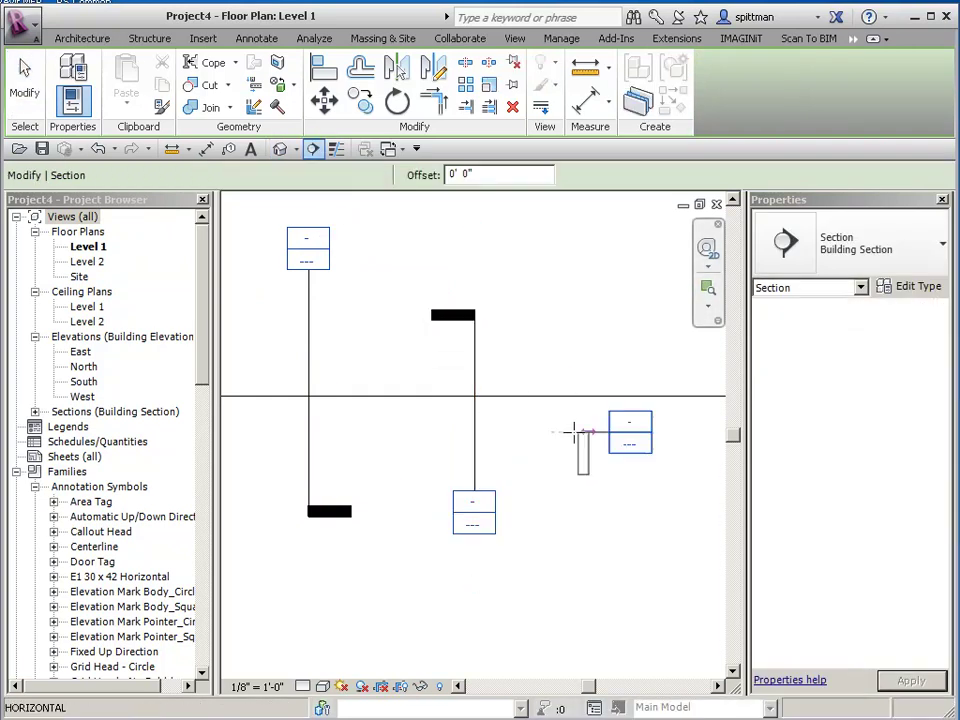
left_click(576, 438)
left_click(412, 433)
key("Escape")
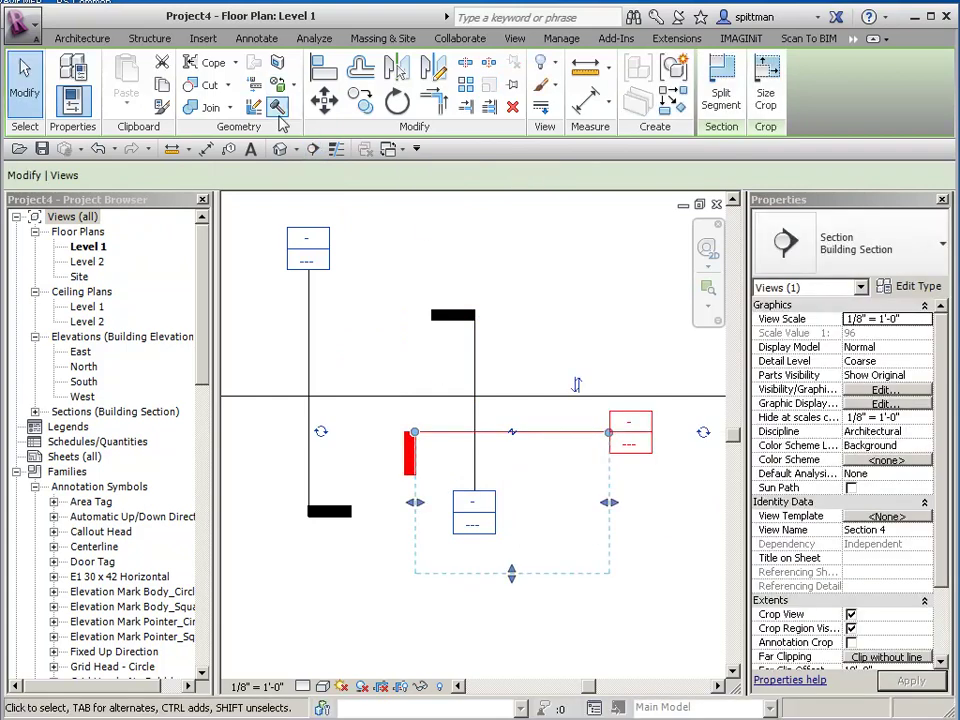
Draw a diagonal section at 45° above the second vertical section, running from lower left to upper right
left_click(314, 149)
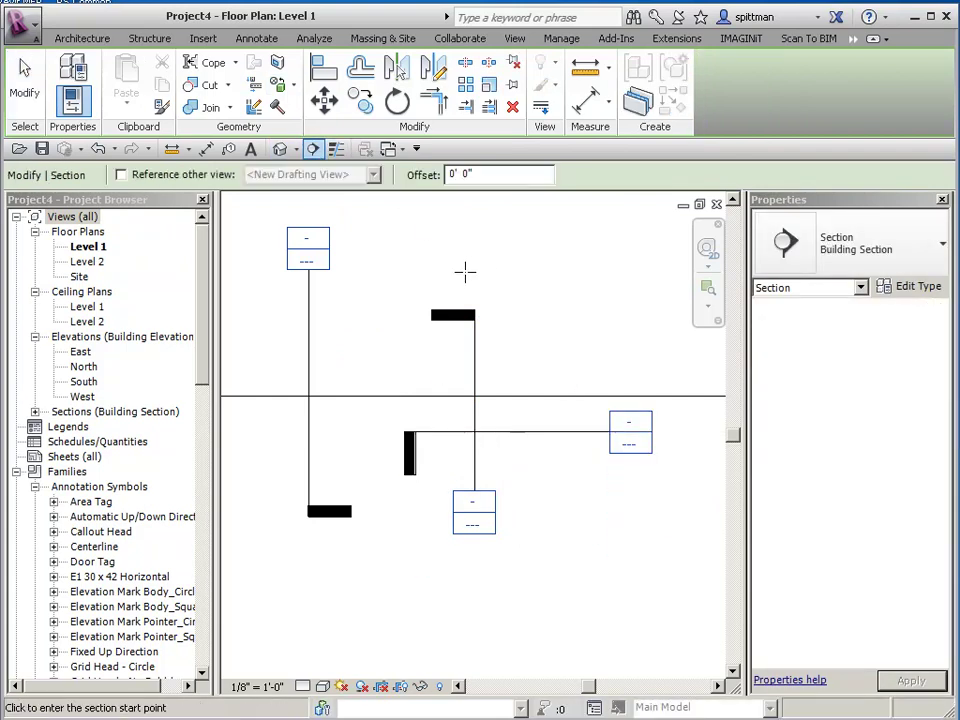
left_click(465, 271)
middle_click_drag(528, 206, 497, 262)
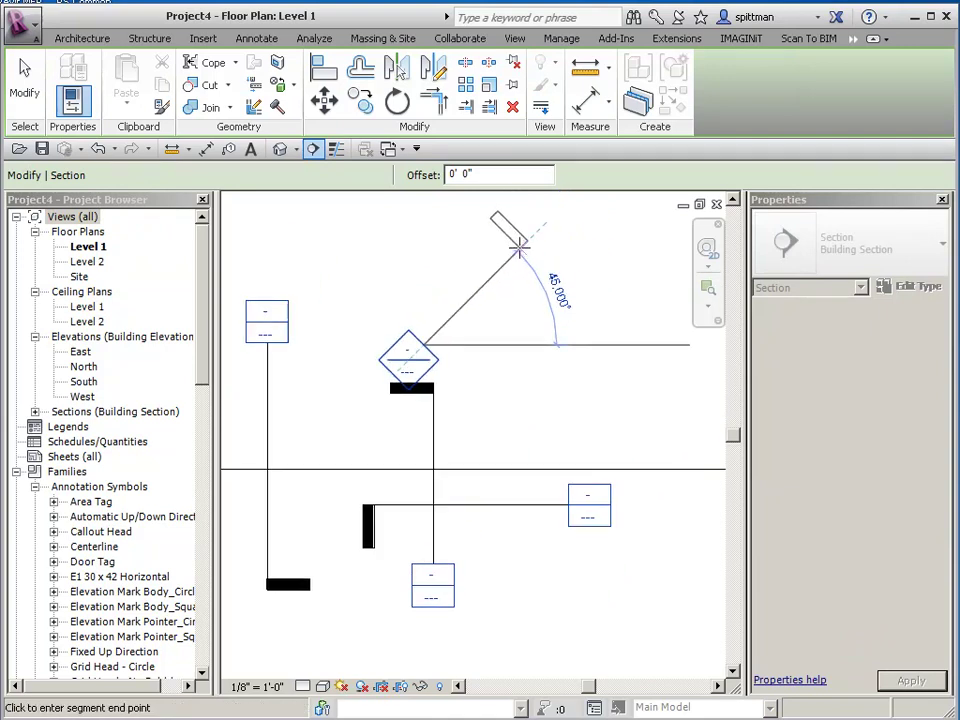
left_click(519, 245)
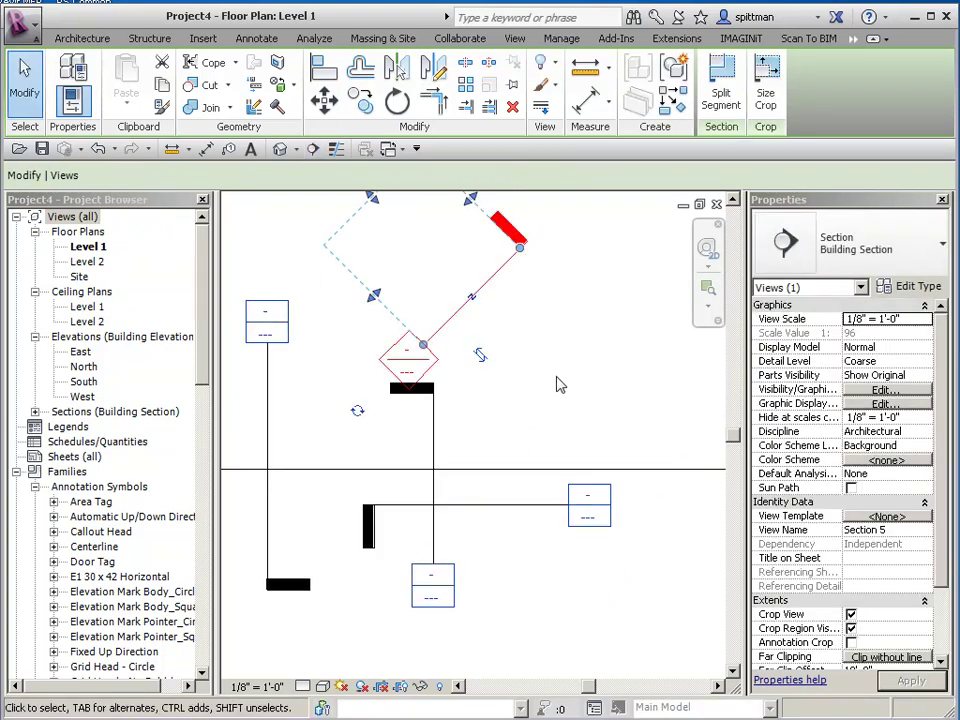
left_click(570, 390)
scroll(570, 385, "down", 2)
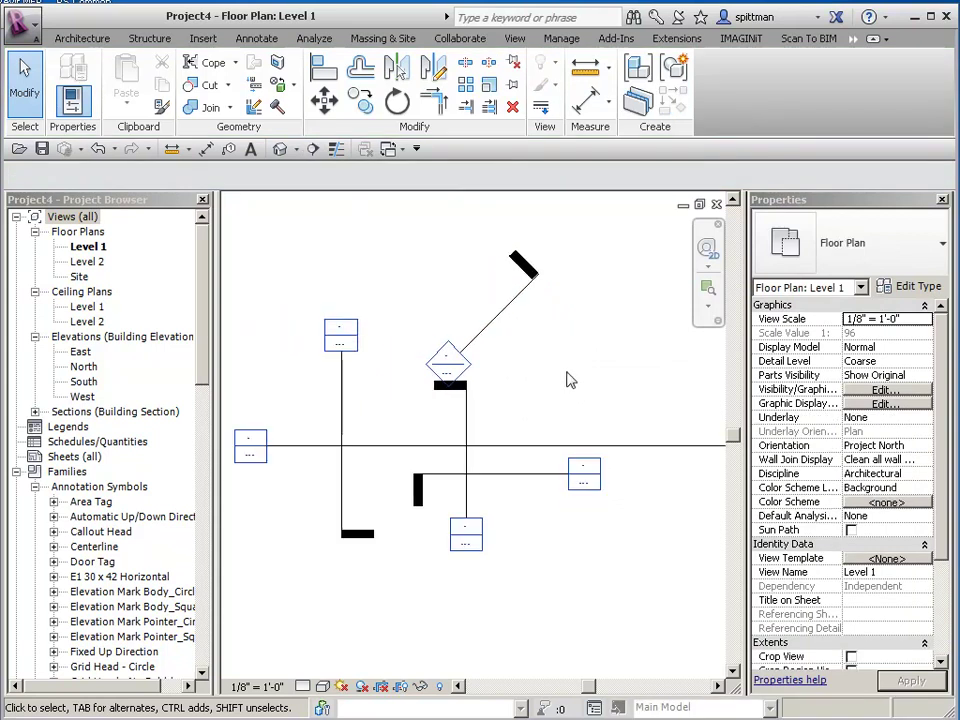